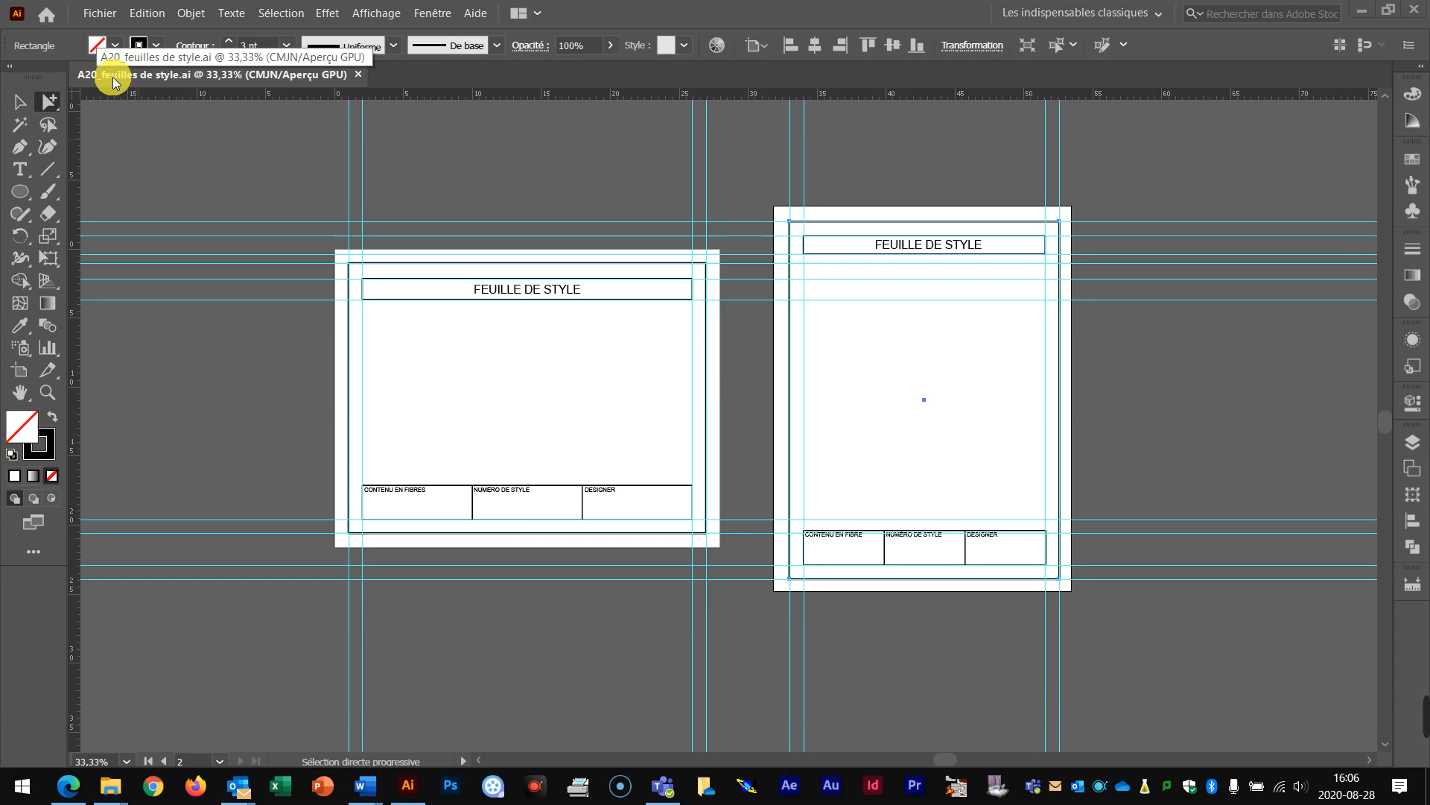
- Save a copy of the document as "MARA_feuilles de style.ai" in the OneDrive folder Documents > 196 > MARA with the default Illustrator 2020 options
{"action": "left_click", "coordinate": [103, 14]}
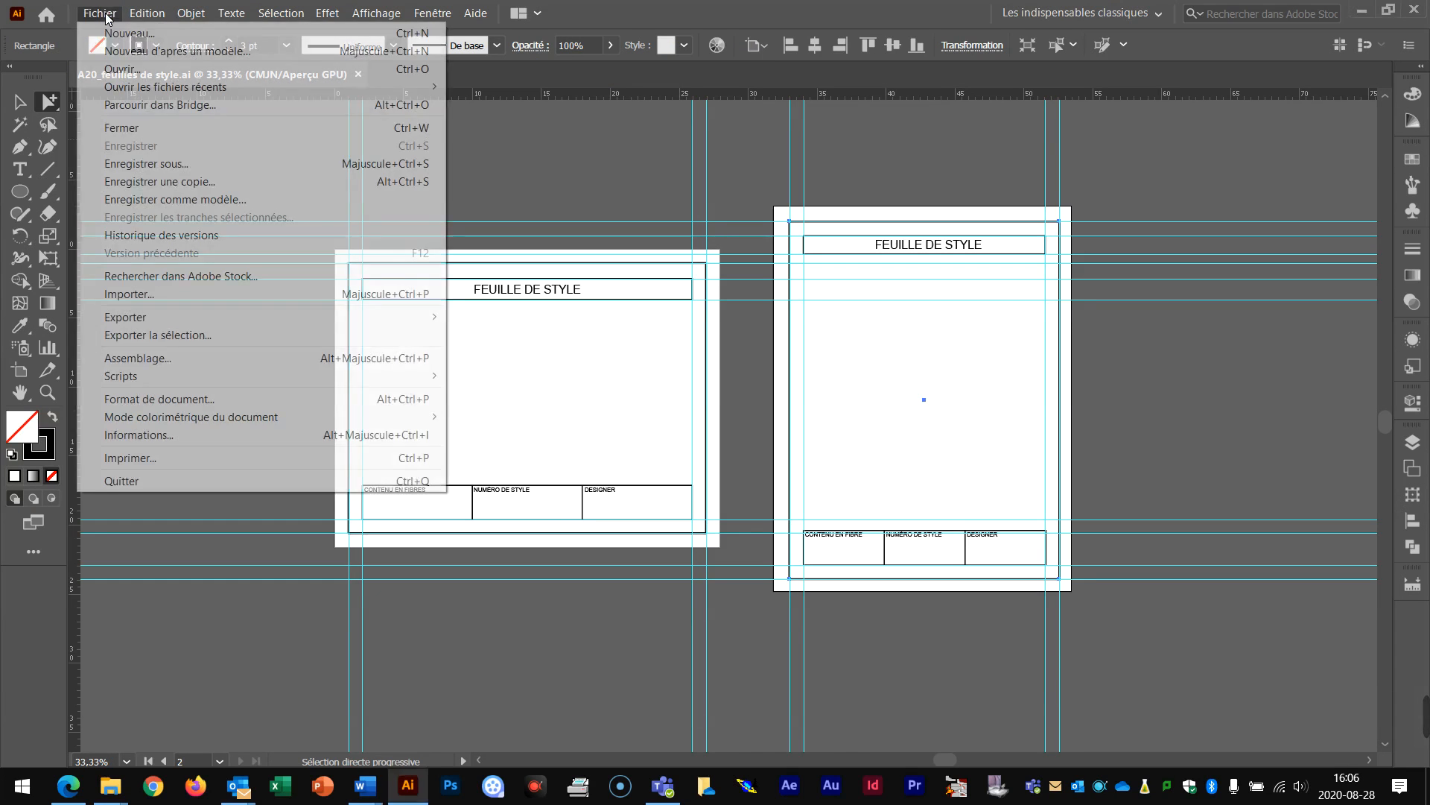
{"action": "left_click", "coordinate": [176, 164]}
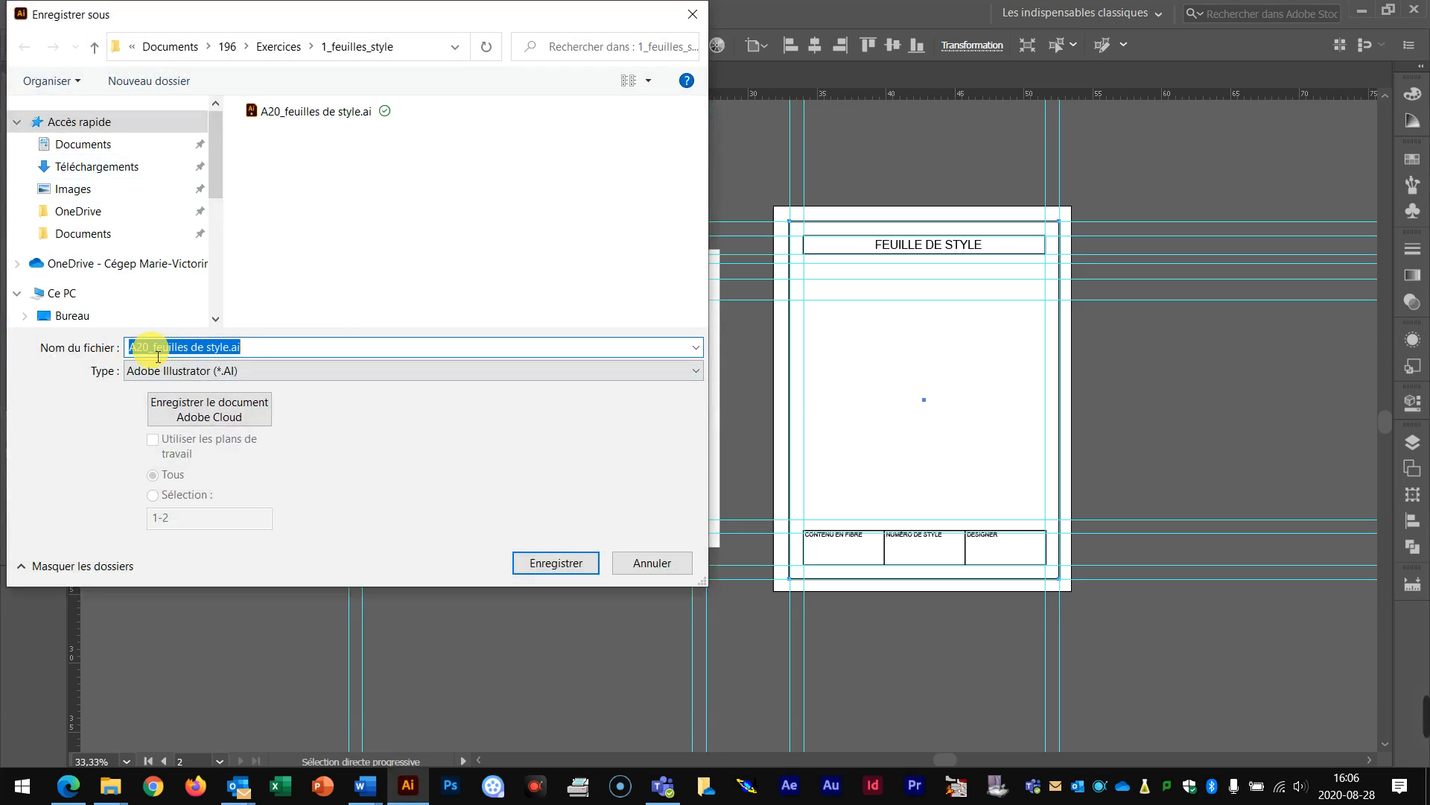
{"action": "left_click_drag", "start_coordinate": [154, 350], "coordinate": [128, 350]}
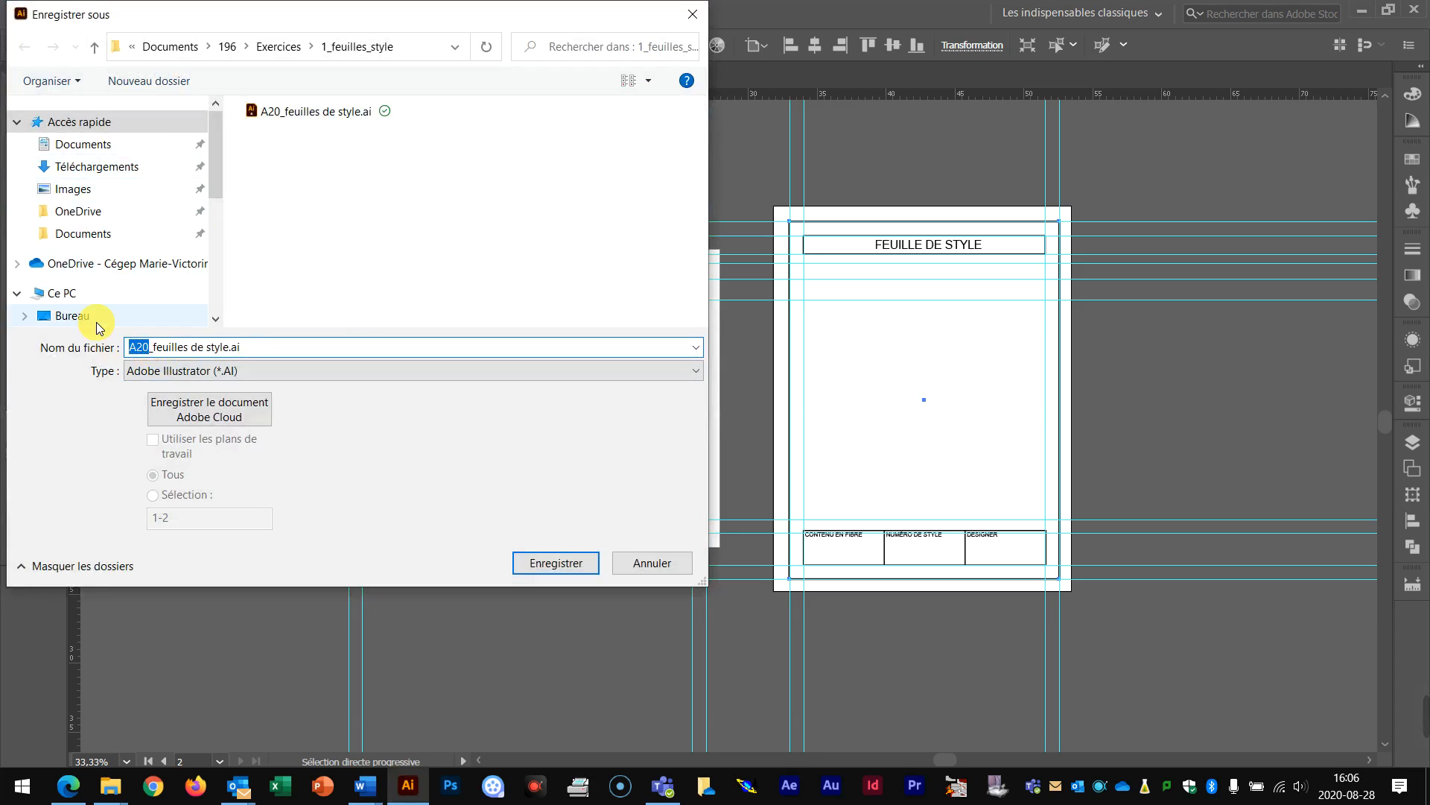
{"action": "type", "text": "MARA"}
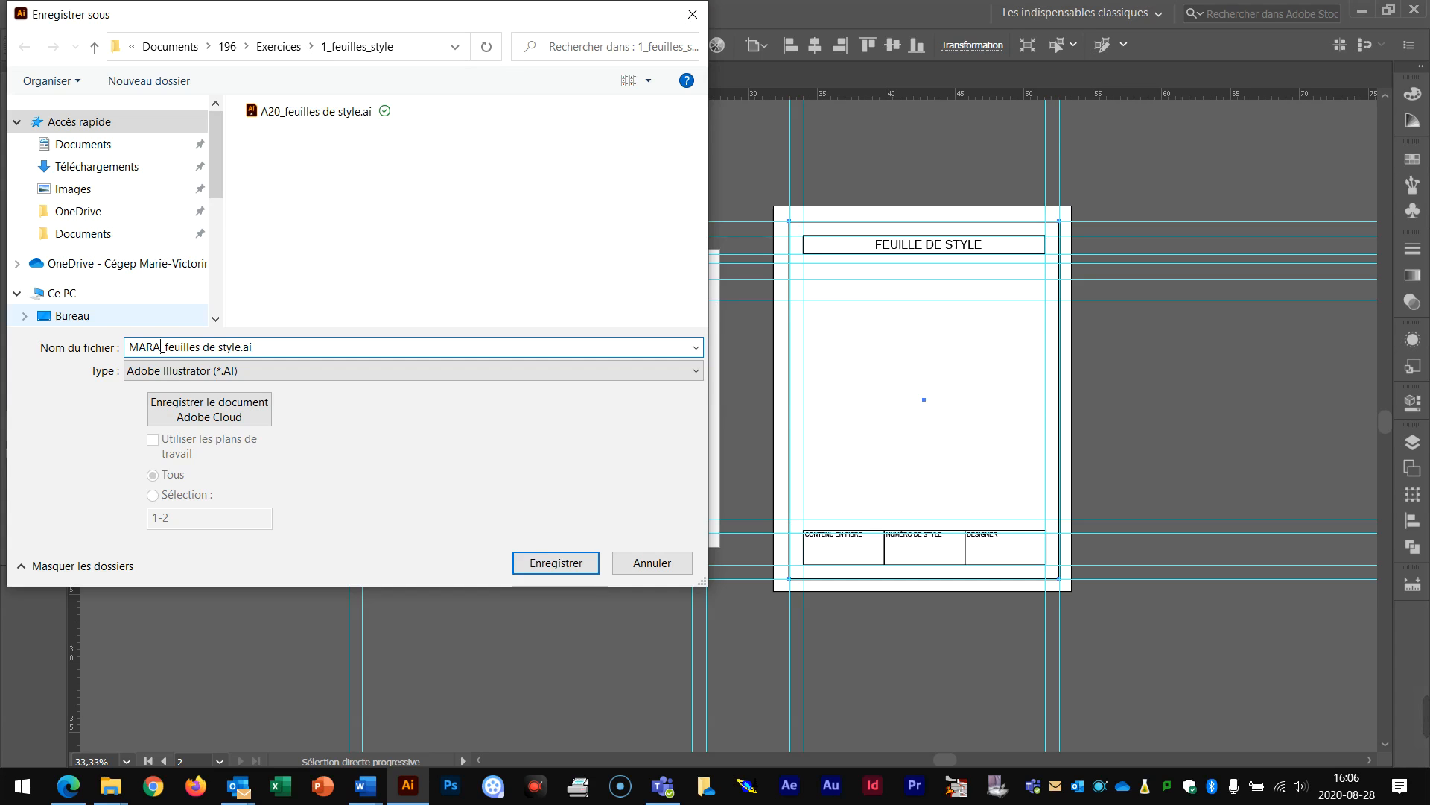
{"action": "left_click", "coordinate": [96, 221]}
{"action": "double_click", "coordinate": [304, 120]}
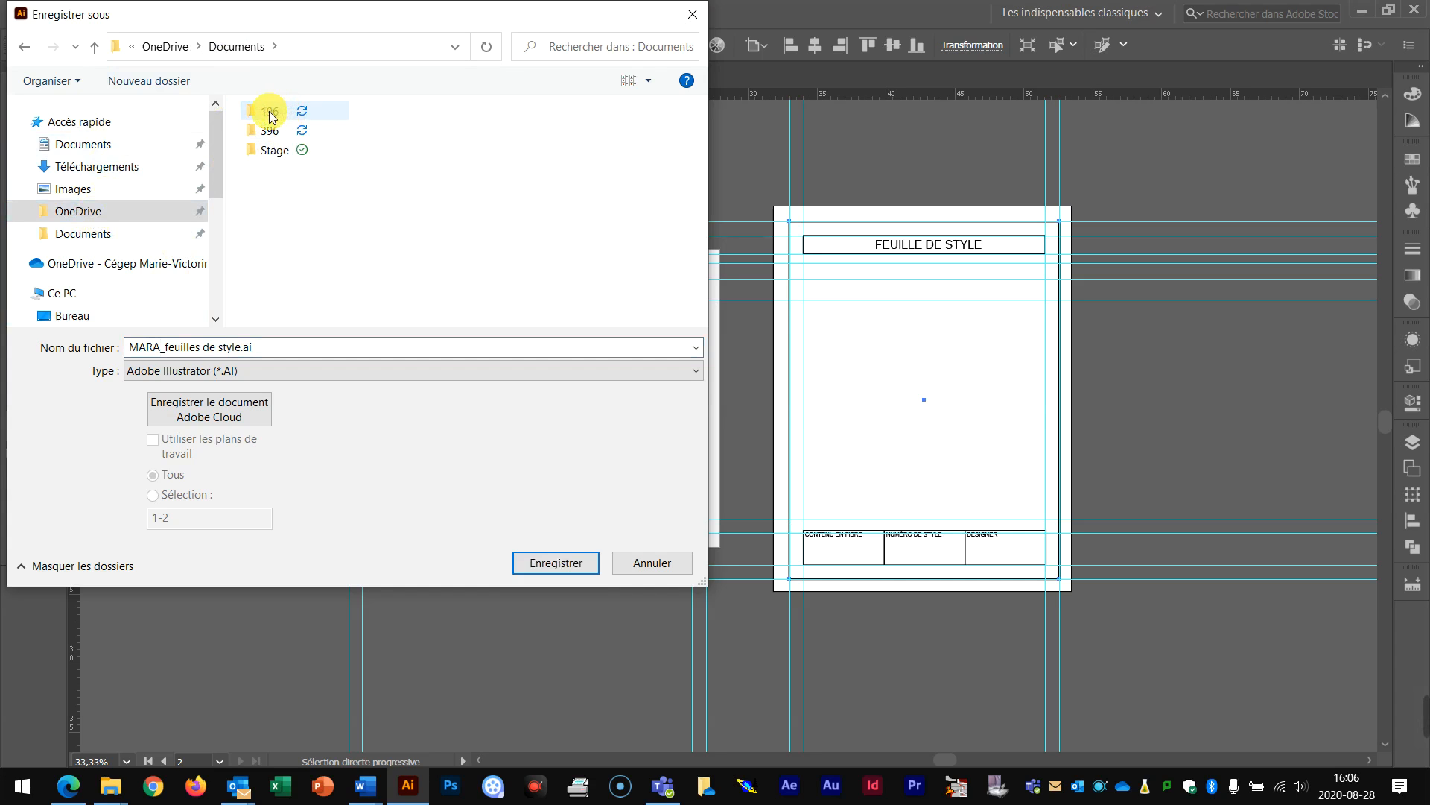
{"action": "double_click", "coordinate": [269, 113]}
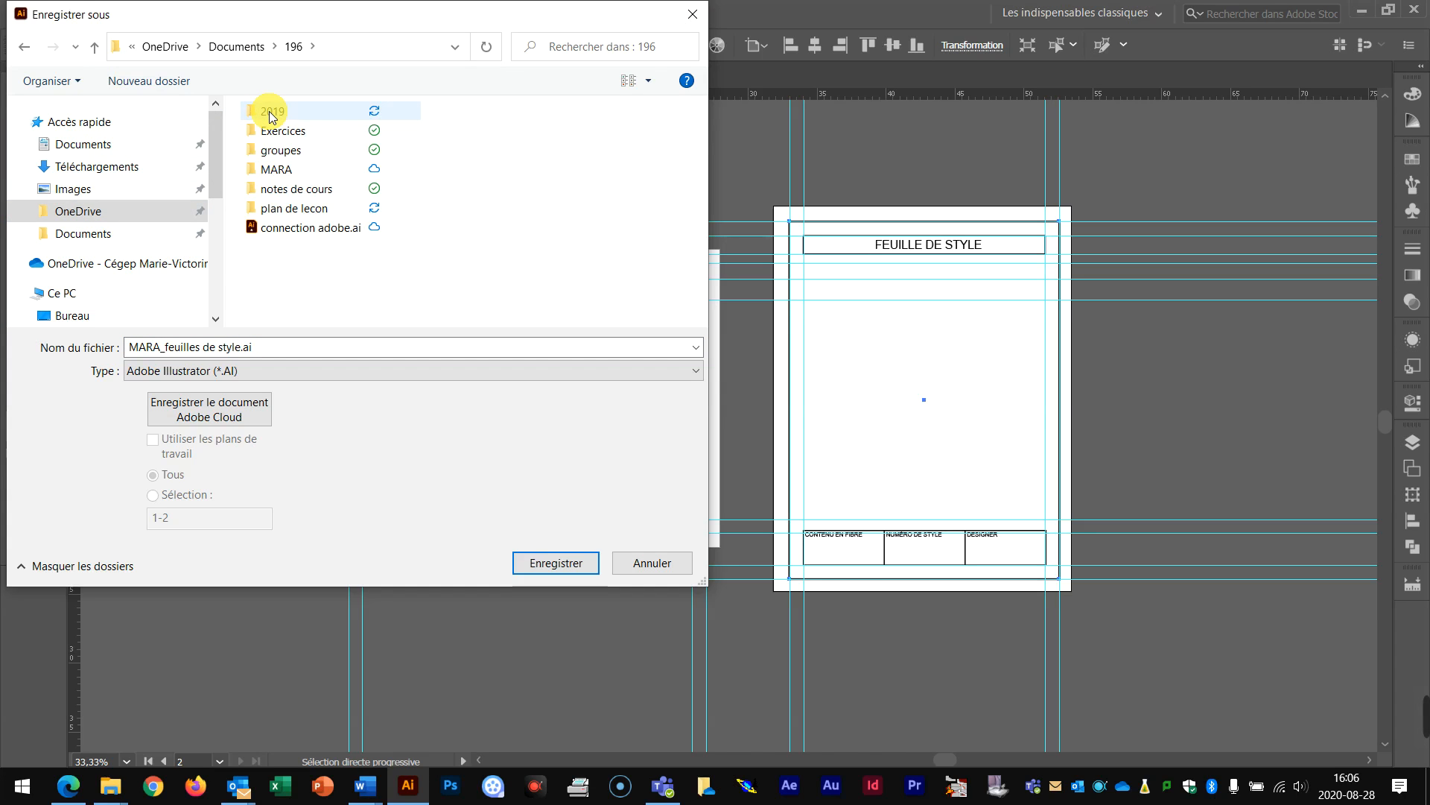
{"action": "double_click", "coordinate": [287, 170]}
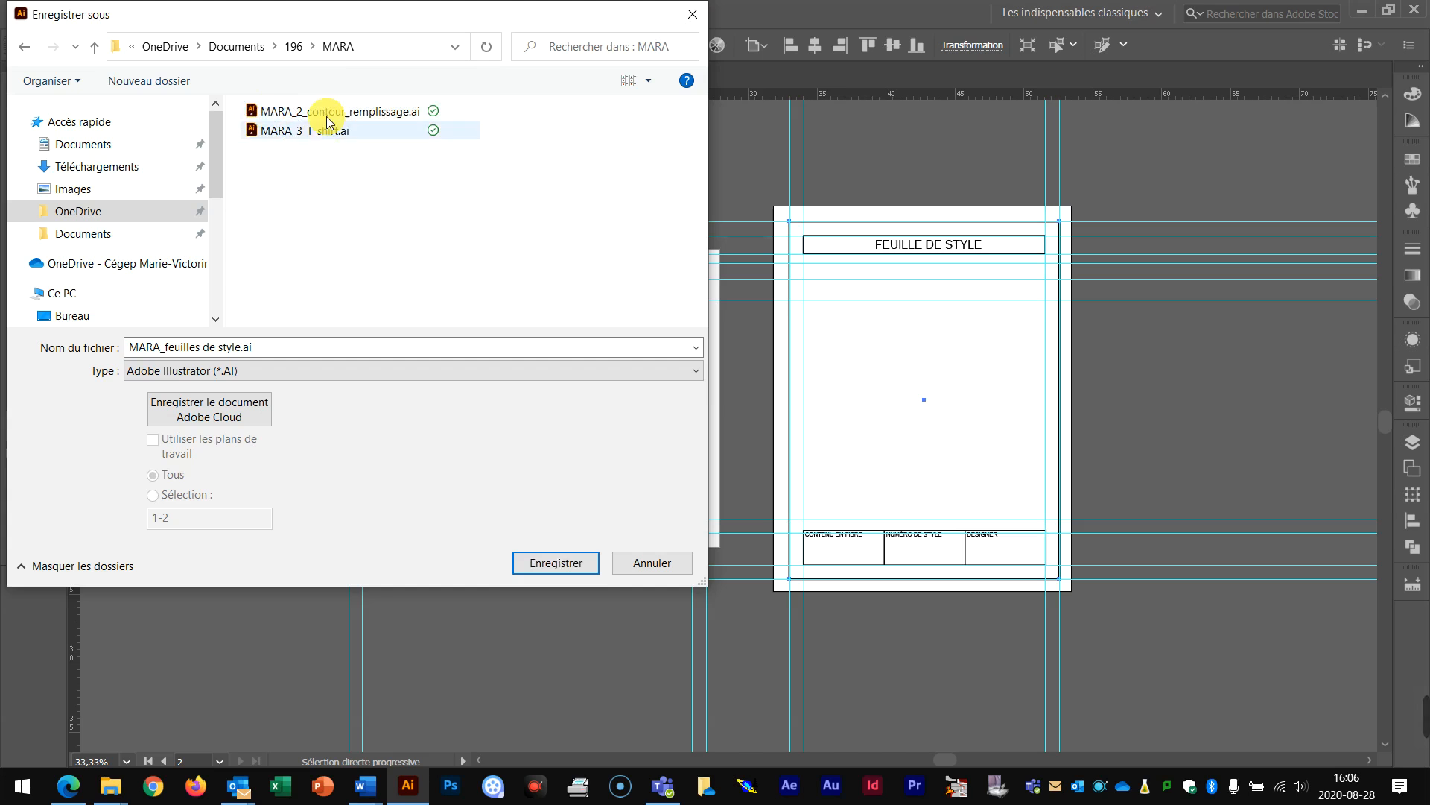
{"action": "left_click", "coordinate": [558, 564]}
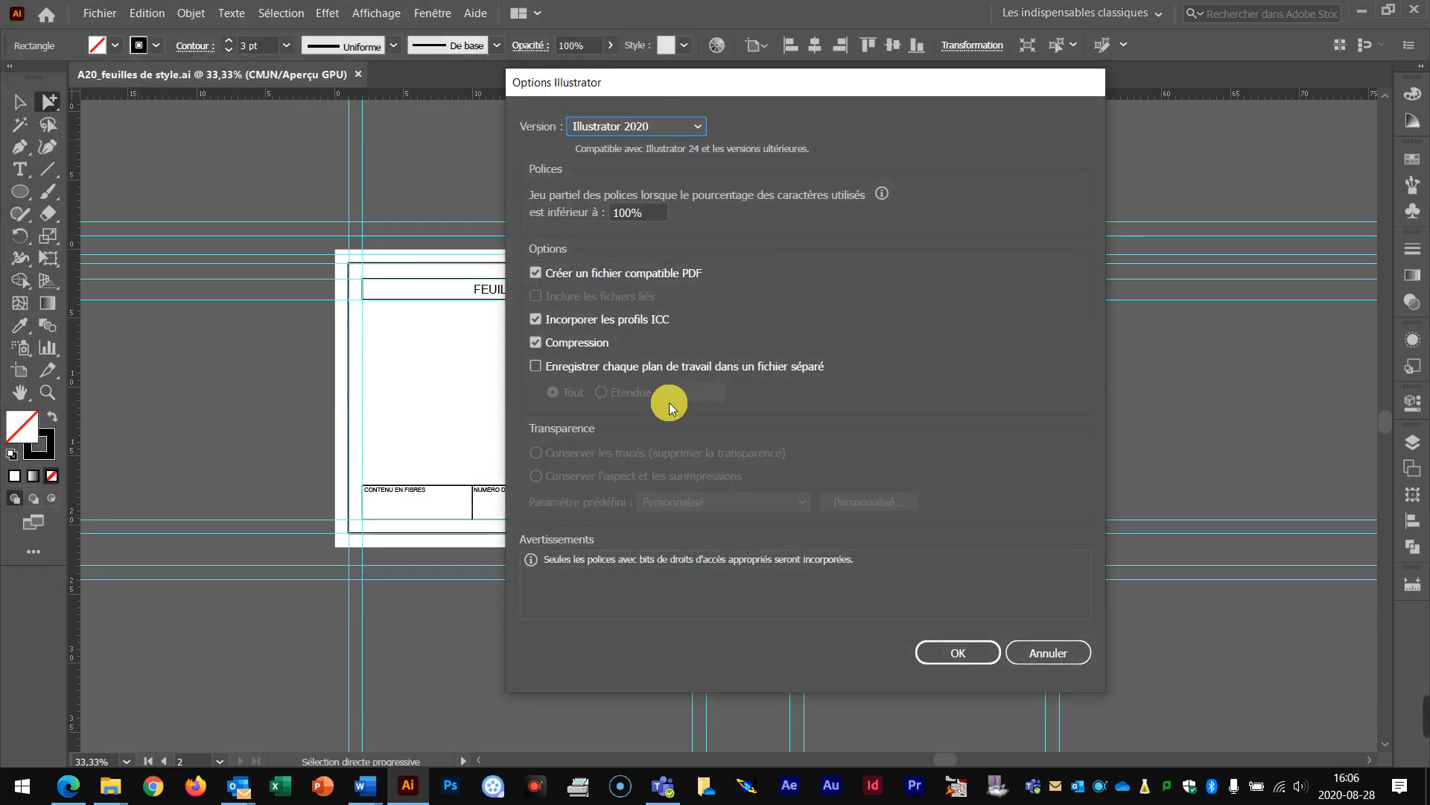
{"action": "left_click", "coordinate": [953, 650]}
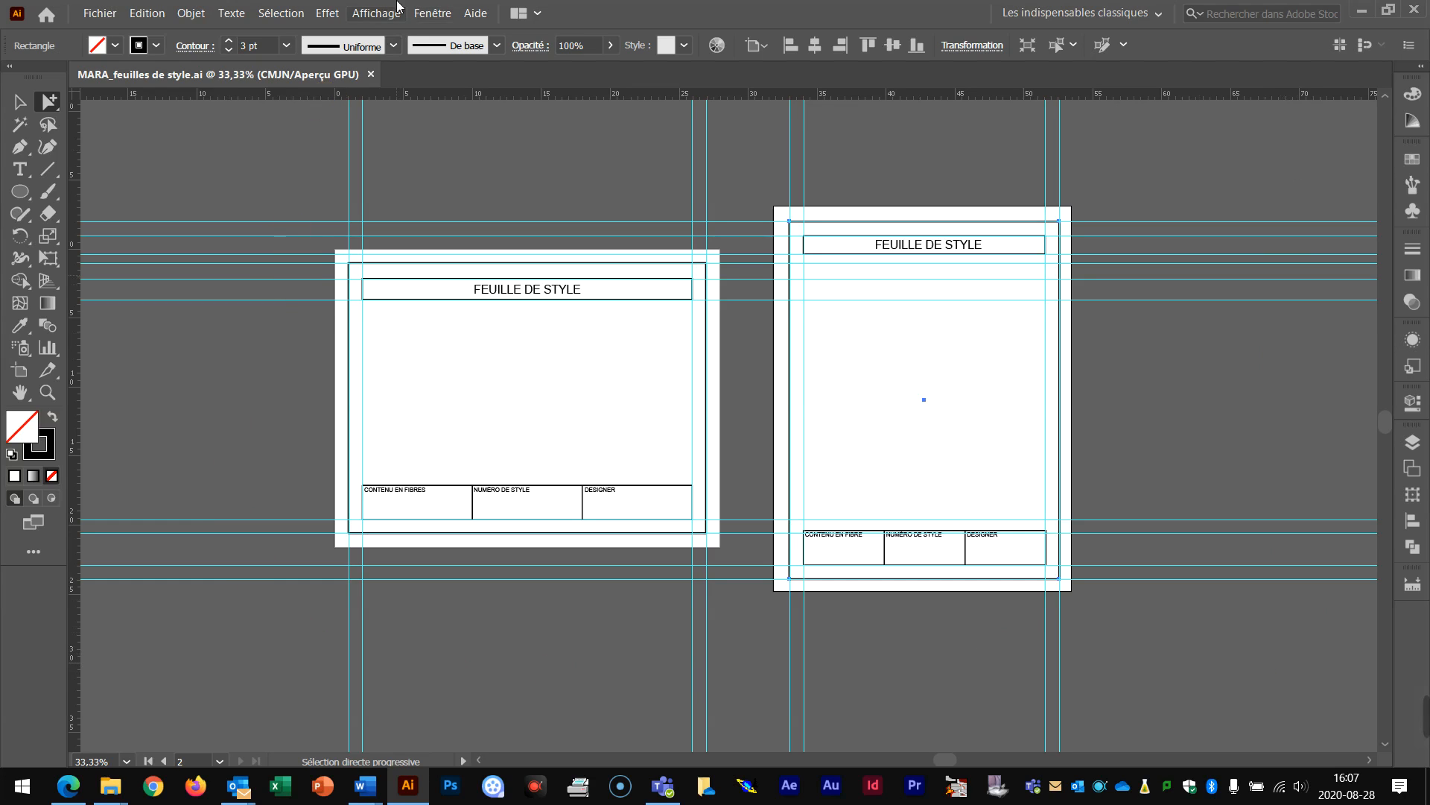
- Clear all guides from the document
{"action": "left_click", "coordinate": [364, 3]}
{"action": "left_click", "coordinate": [376, 13]}
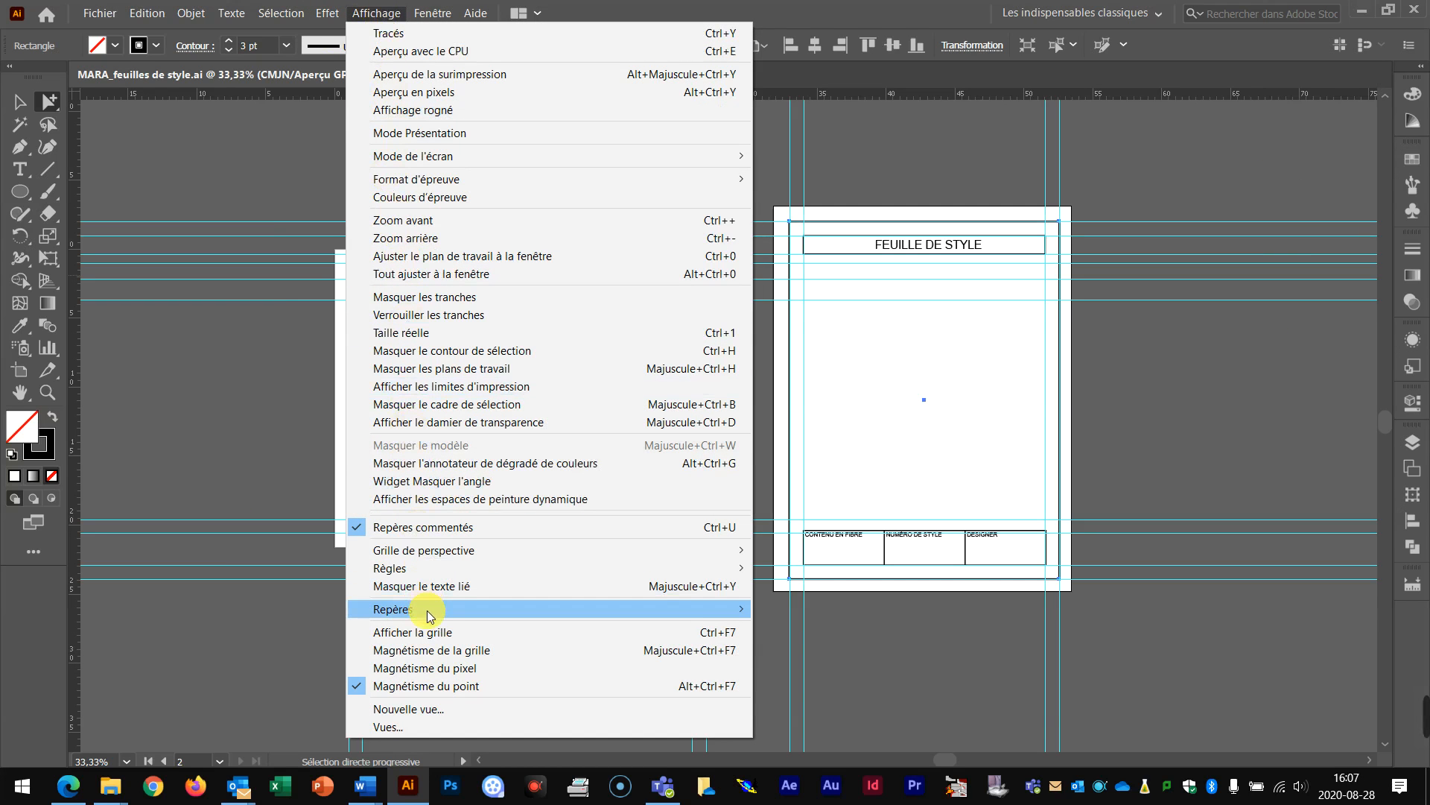
{"action": "mouse_move", "coordinate": [480, 617]}
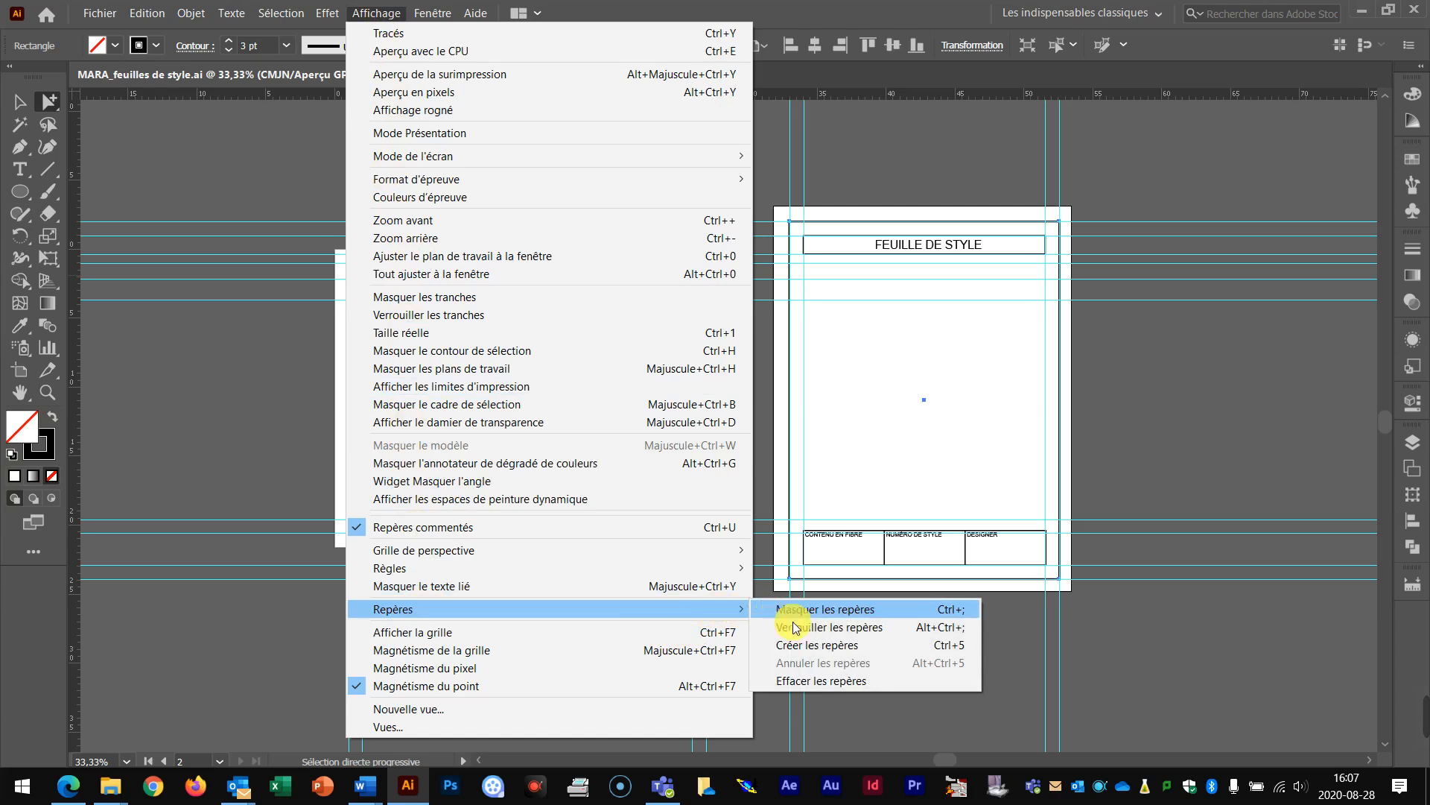
{"action": "left_click", "coordinate": [822, 681]}
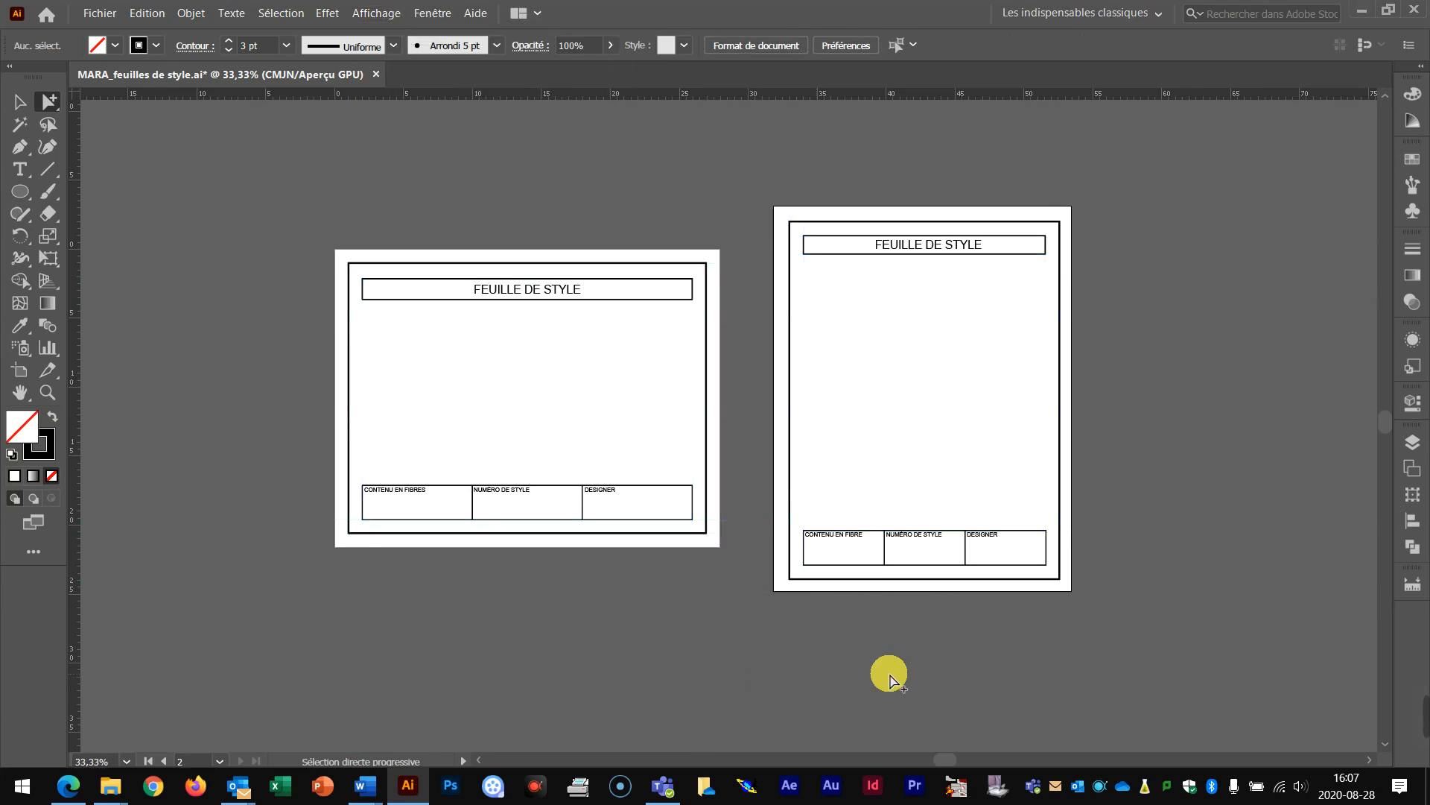
- Create a new layer above Calque 1 and name it "feuille de style PAYSAGE"
{"action": "left_click", "coordinate": [1411, 446]}
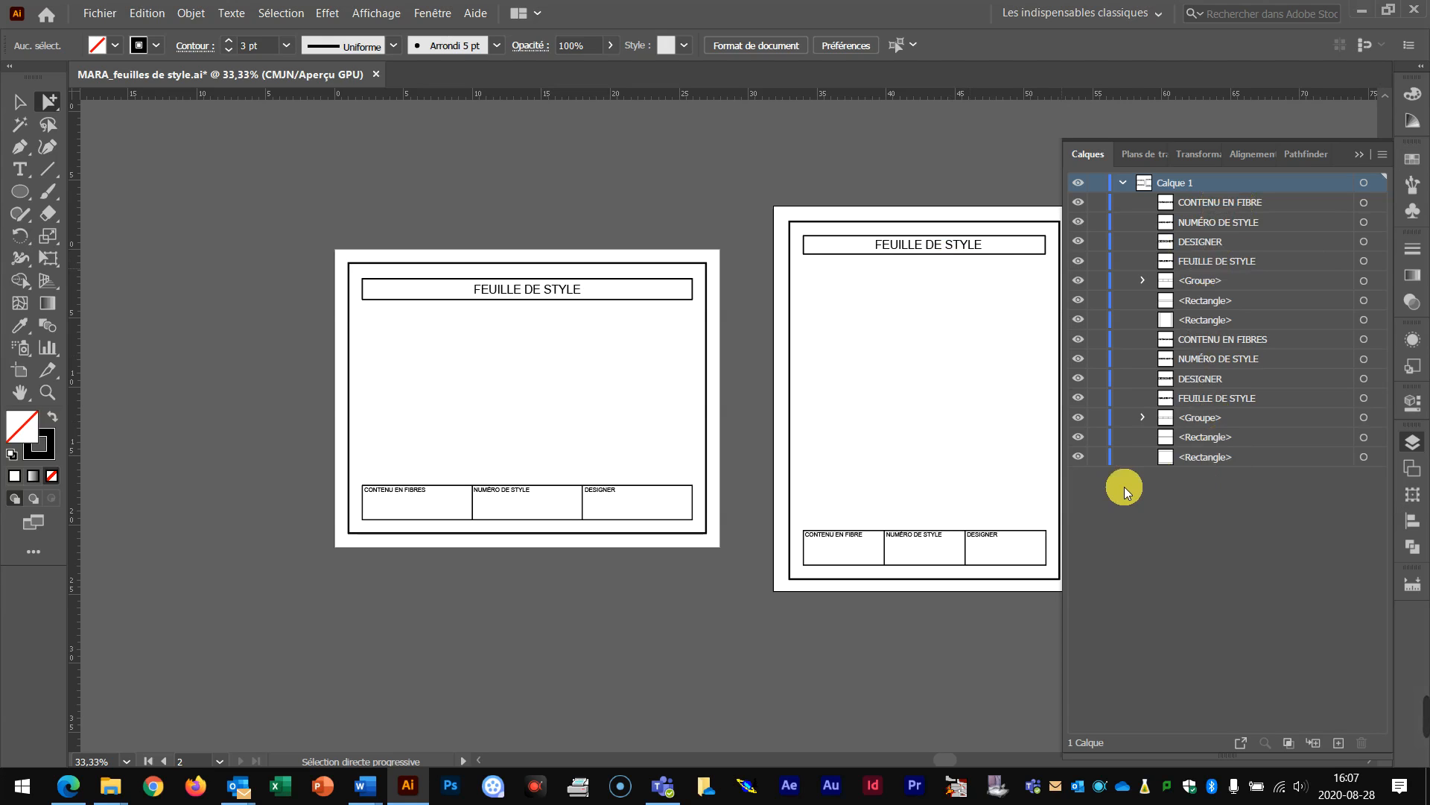
{"action": "left_click", "coordinate": [1338, 745]}
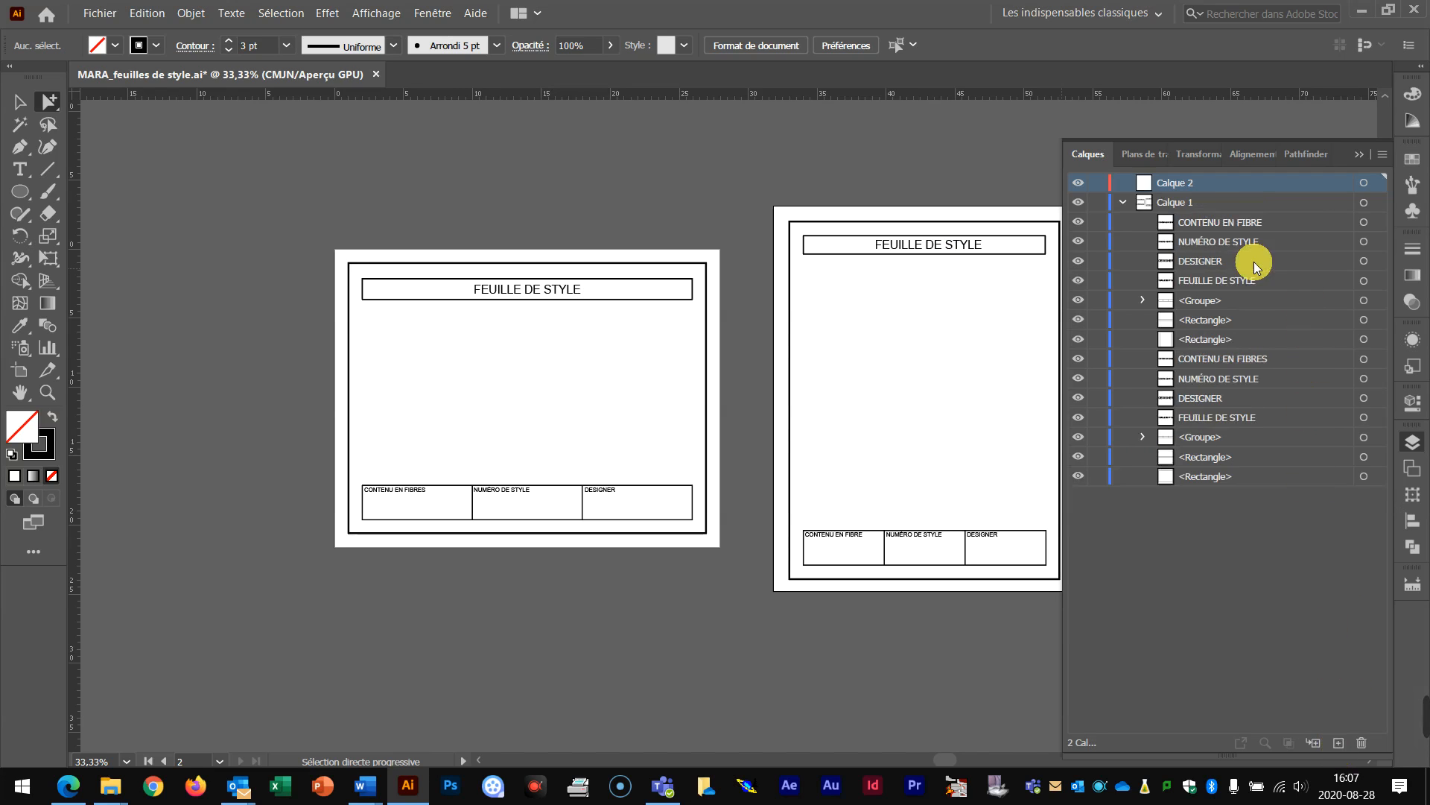
{"action": "double_click", "coordinate": [1180, 182]}
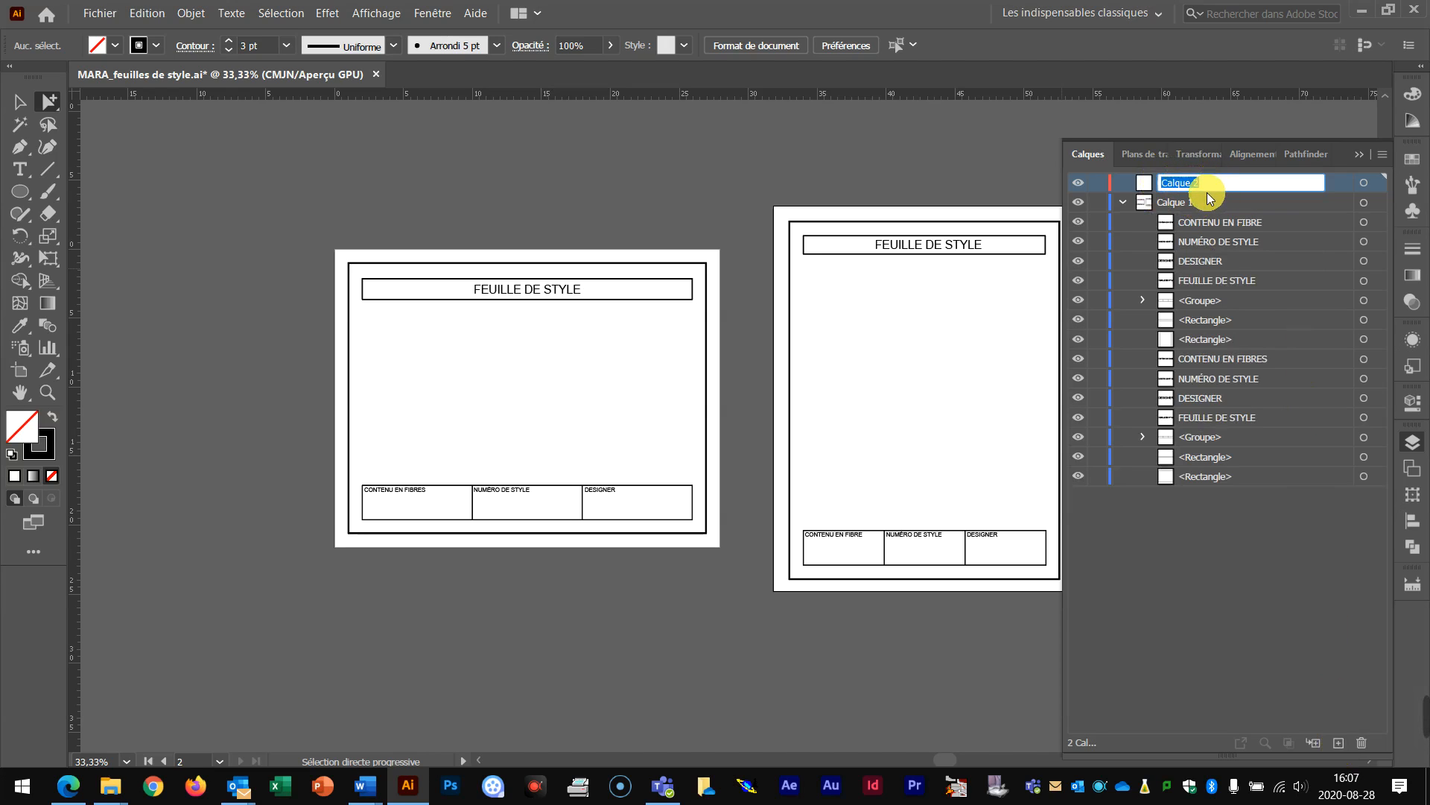
{"action": "type", "text": "feuil"}
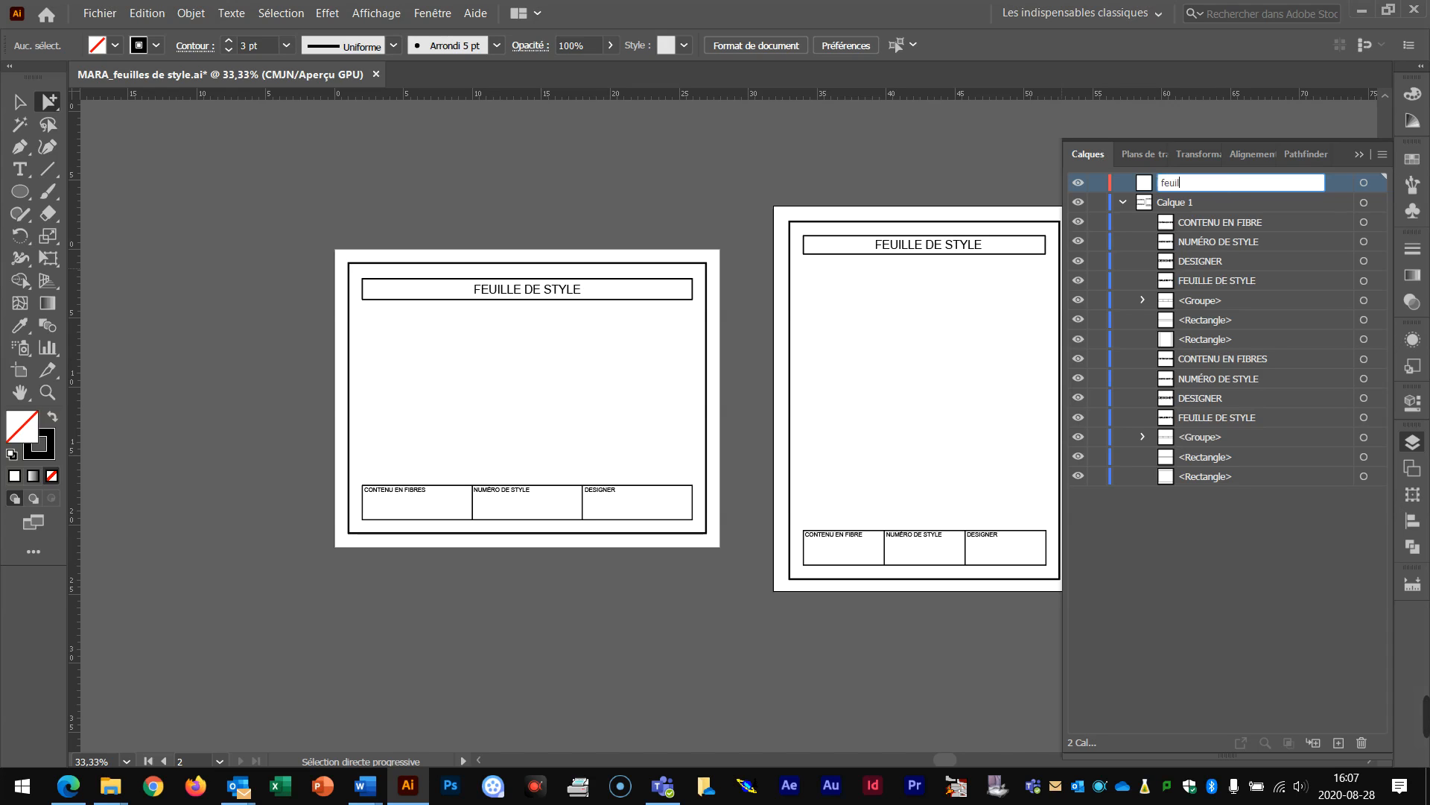
{"action": "type", "text": "le de style PAYSAGE"}
{"action": "key", "text": "Return"}
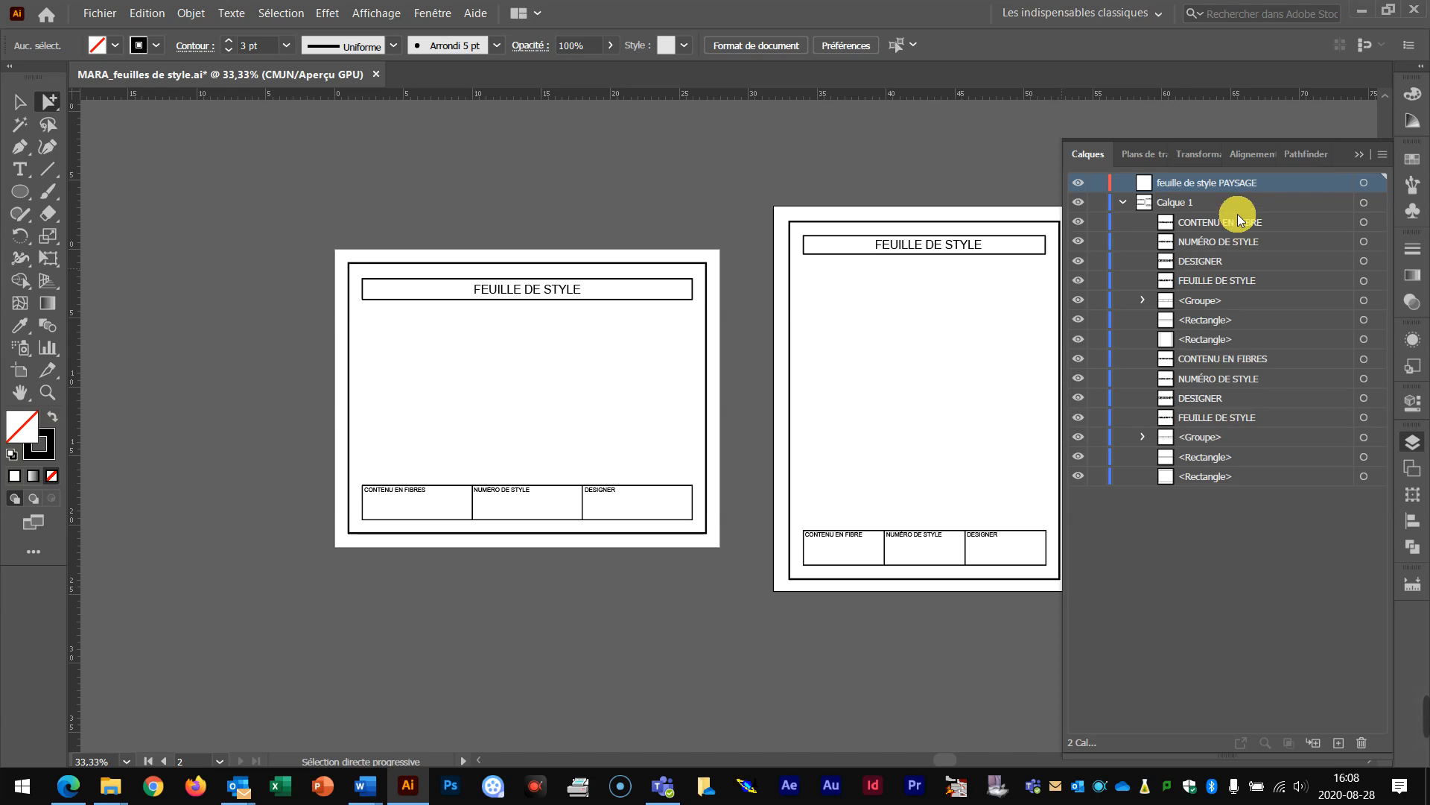
- Rename the layer Calque 1 as "feuille se style PORTRAIT"
{"action": "double_click", "coordinate": [1167, 204]}
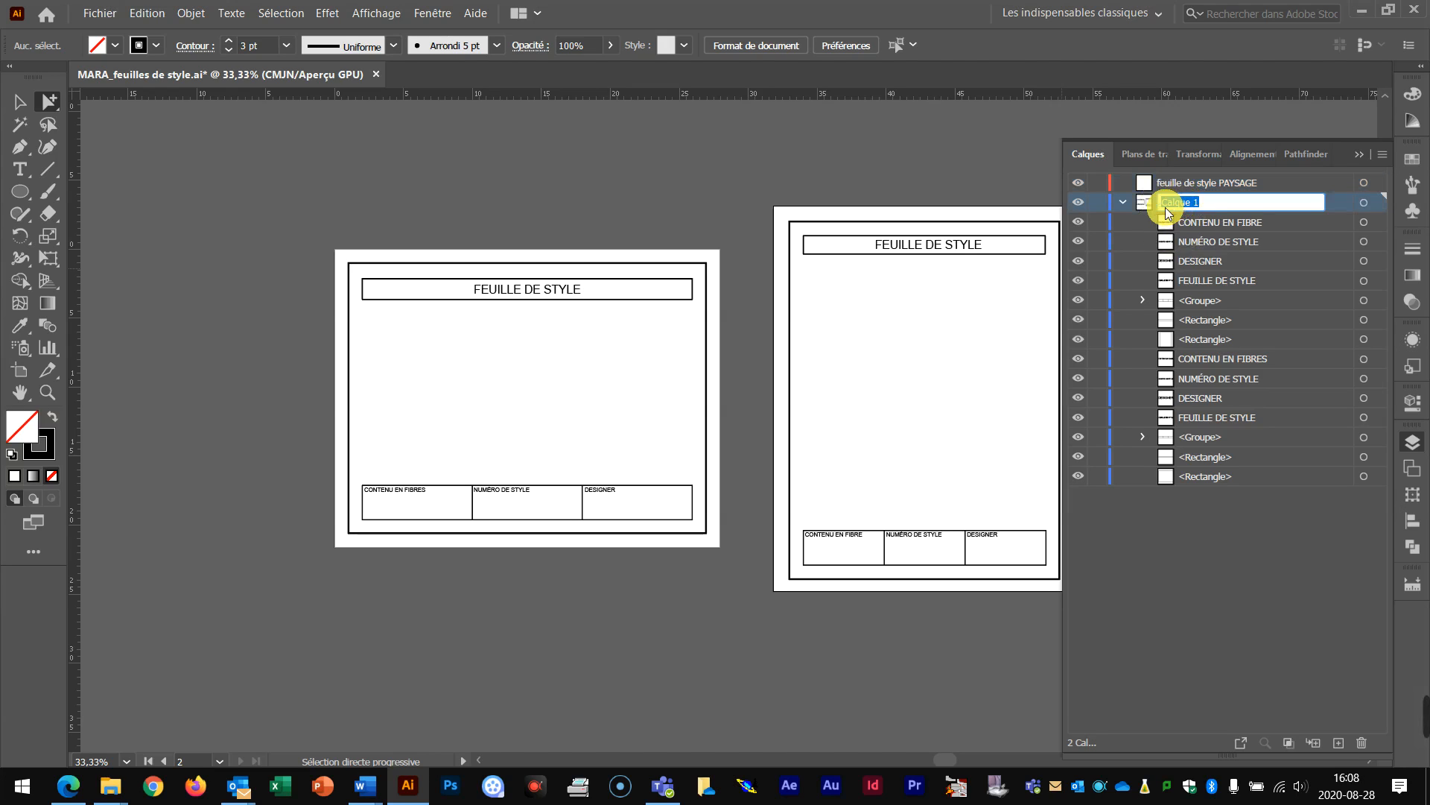
{"action": "type", "text": "feuille se style PORTRAIT"}
{"action": "left_click", "coordinate": [1165, 211]}
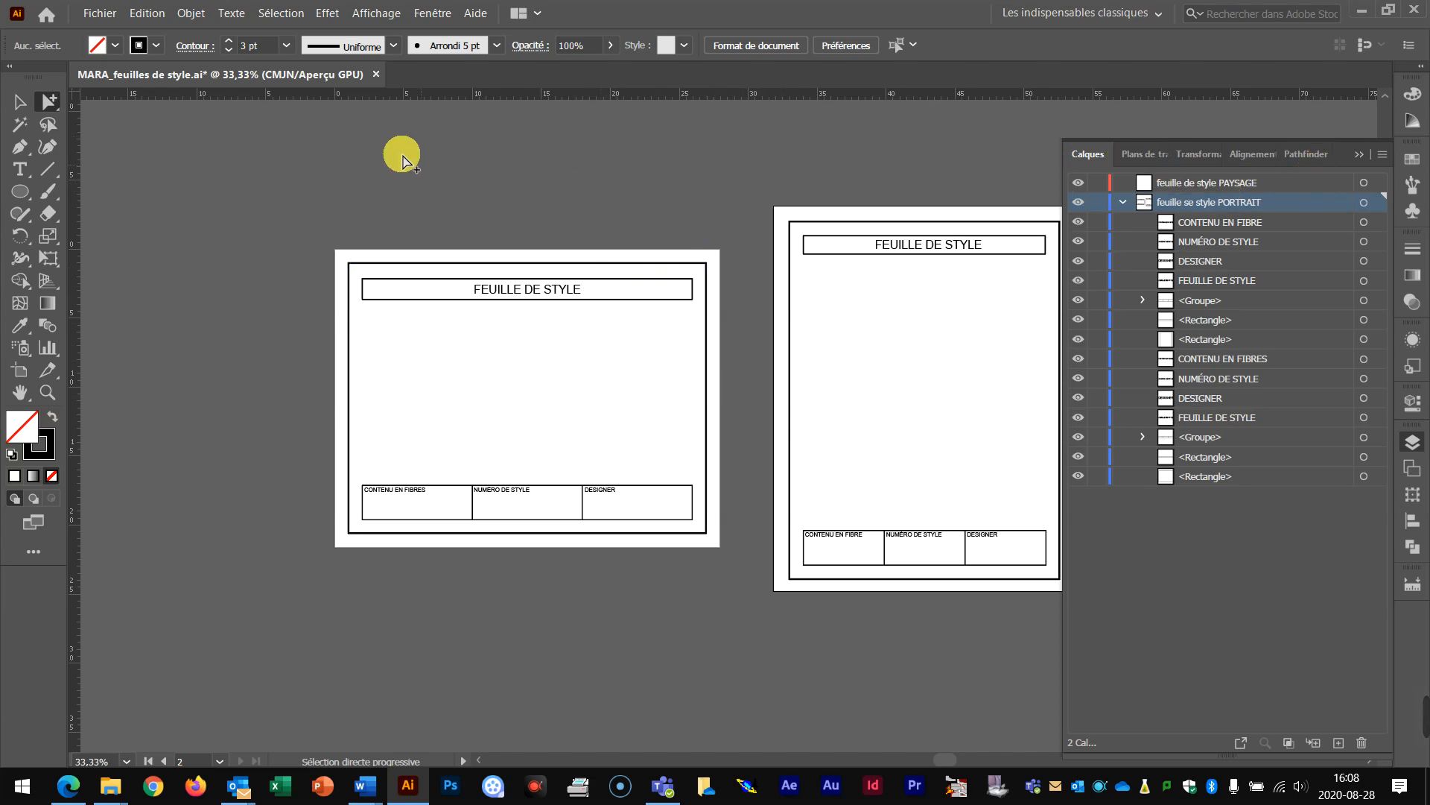
- Move all artwork of the landscape sheet from the PORTRAIT layer to the "feuille de style PAYSAGE" layer and expand that layer's contents
{"action": "left_click", "coordinate": [19, 106]}
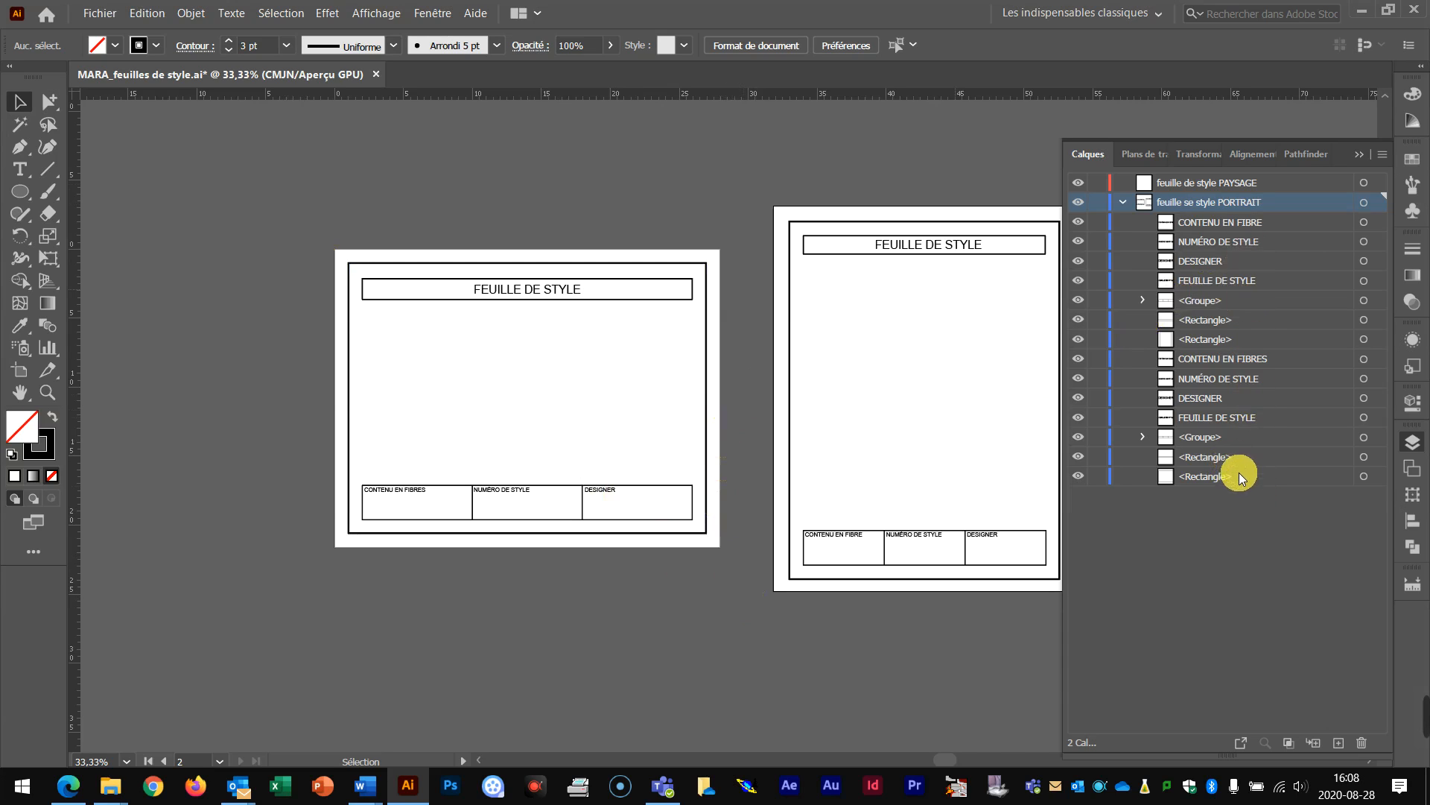
{"action": "left_click", "coordinate": [1383, 477]}
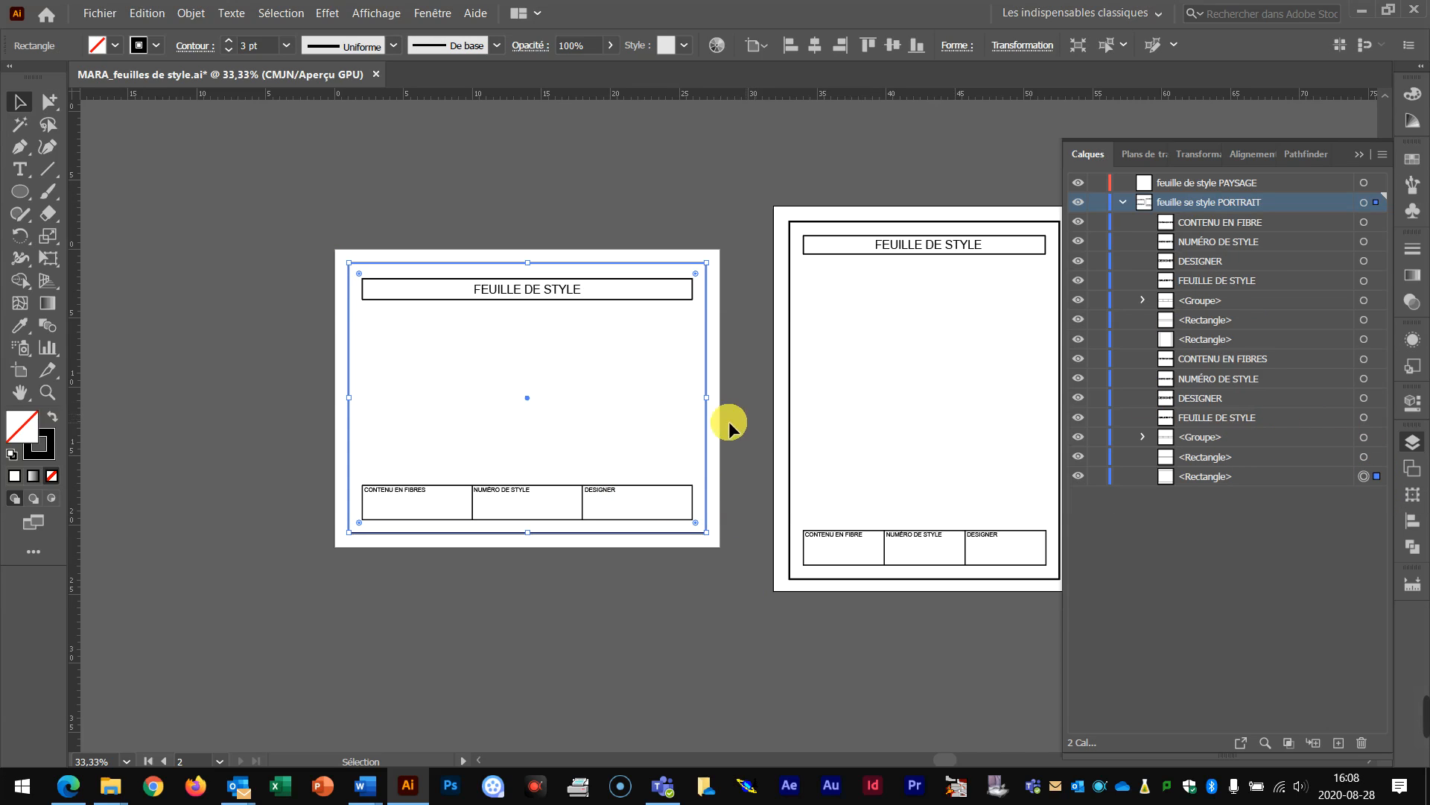
{"action": "left_click", "coordinate": [682, 300]}
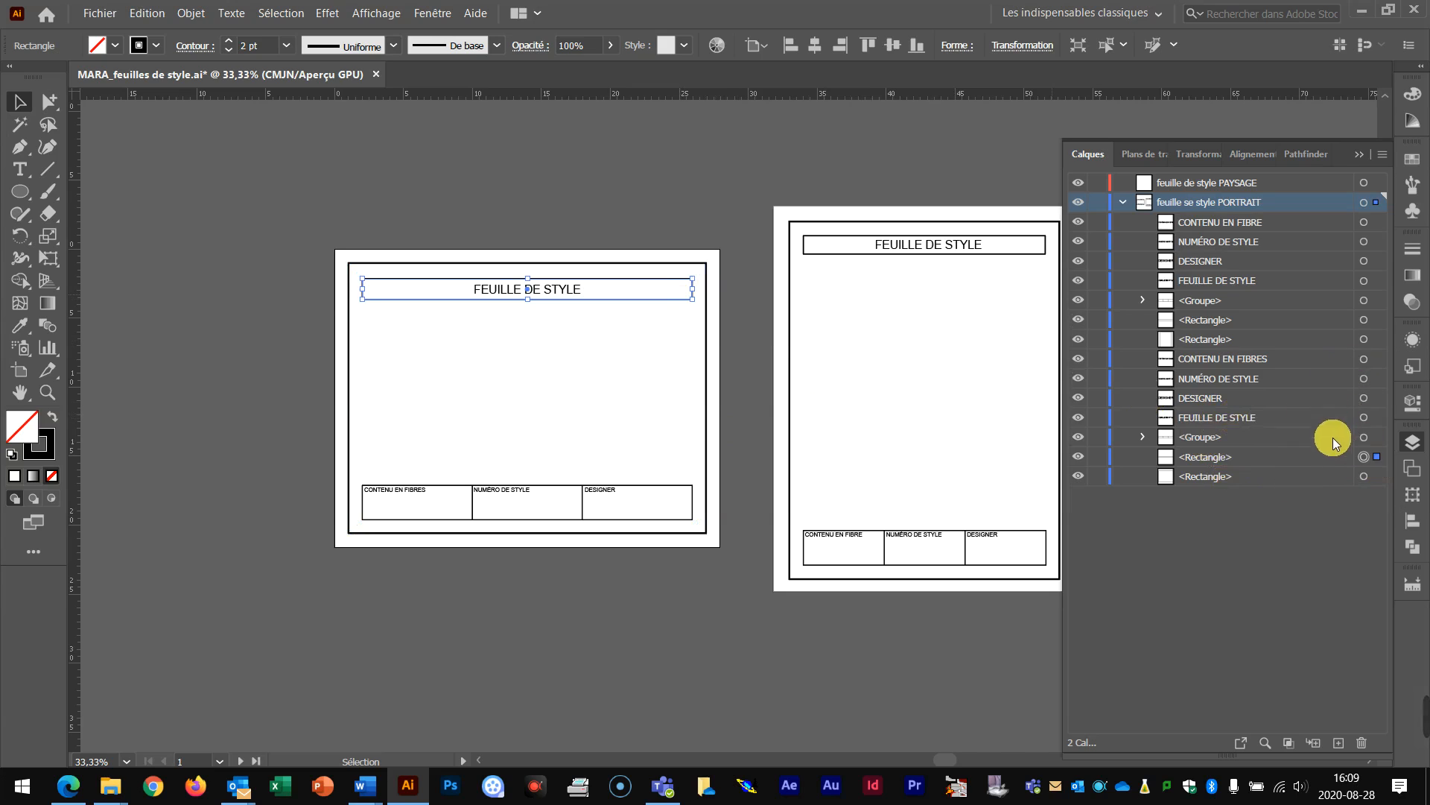
{"action": "left_click", "coordinate": [490, 290], "text": "shift"}
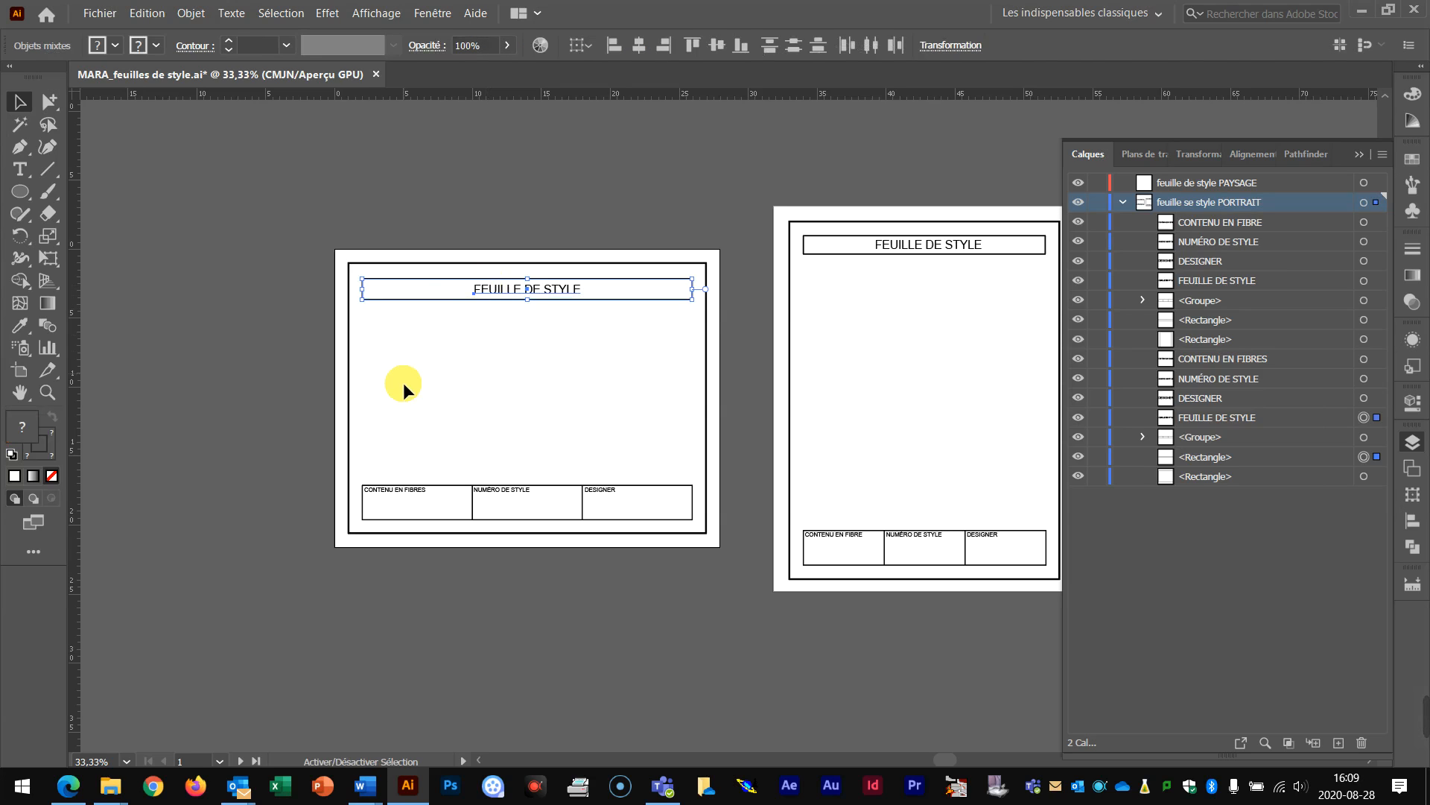
{"action": "left_click", "coordinate": [422, 273], "text": "shift"}
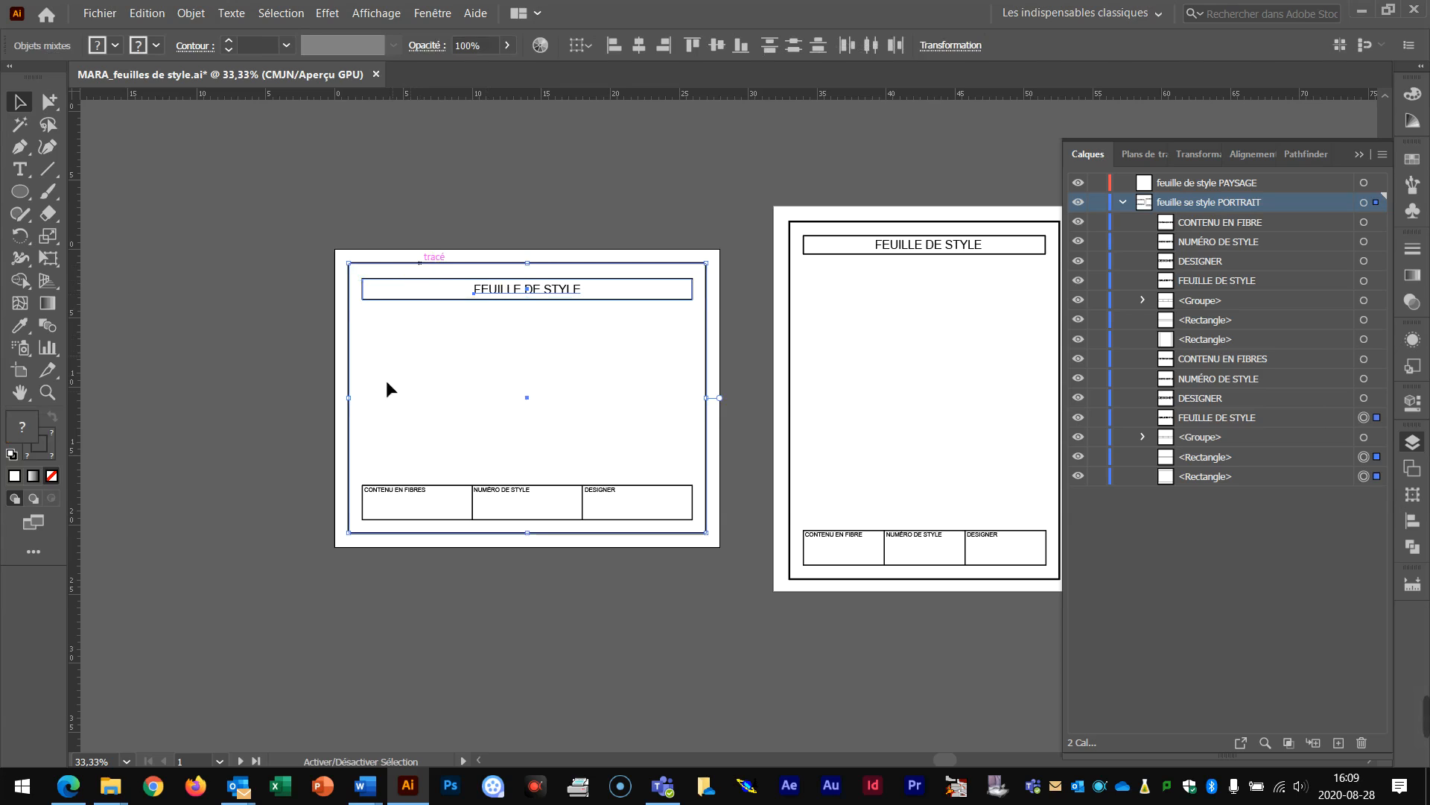
{"action": "left_click", "coordinate": [416, 487], "text": "shift"}
{"action": "left_click", "coordinate": [474, 509], "text": "shift"}
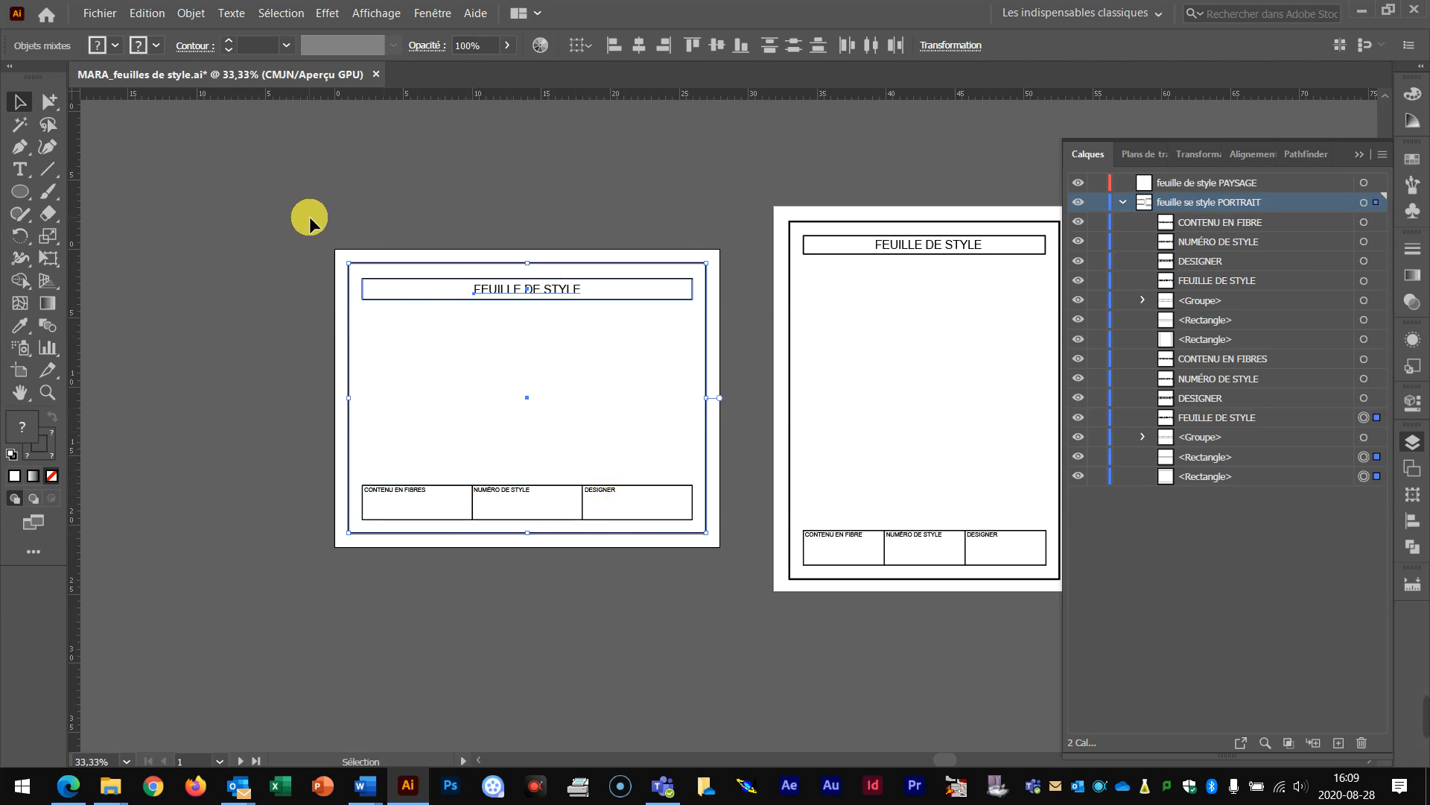
{"action": "left_click_drag", "start_coordinate": [310, 216], "coordinate": [748, 584]}
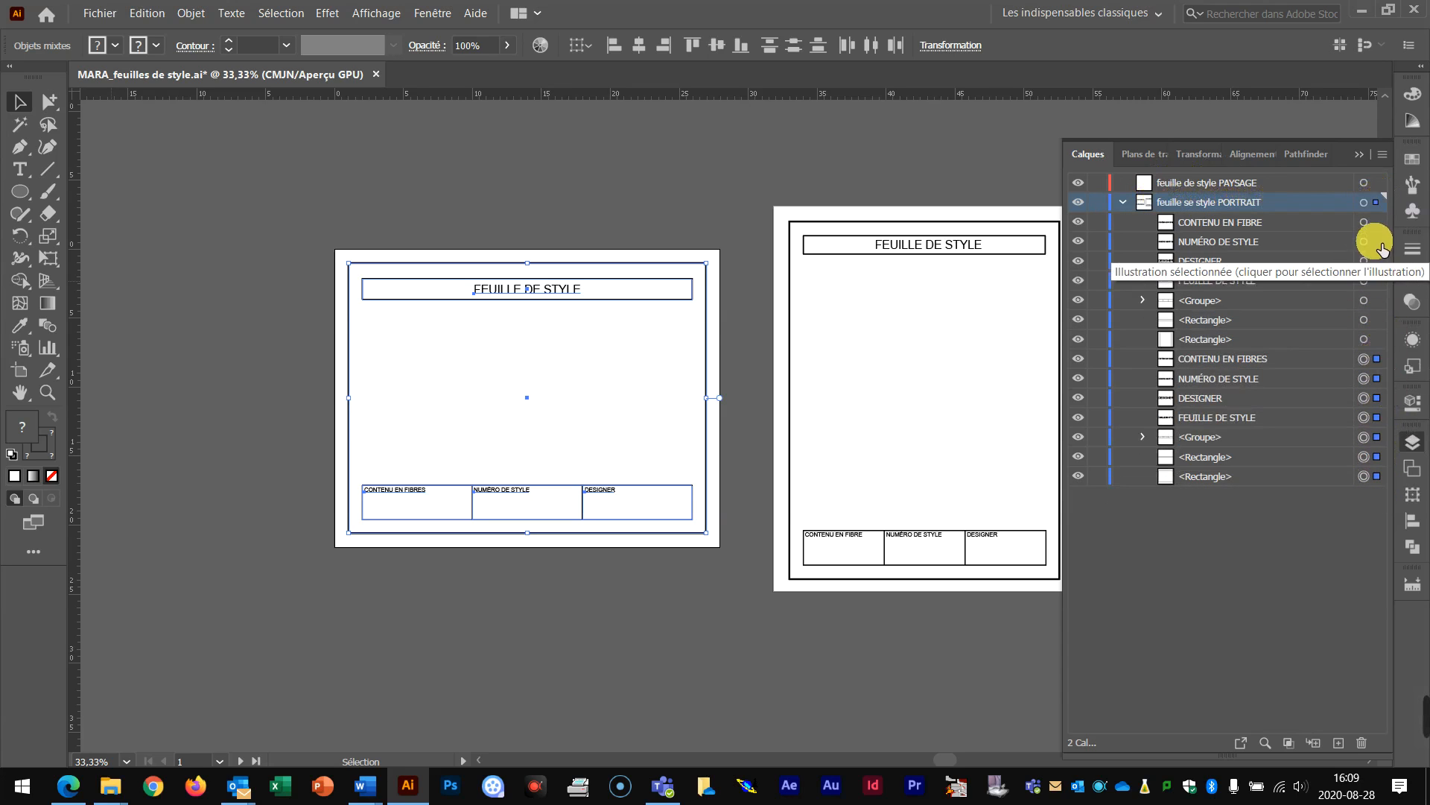
{"action": "left_click", "coordinate": [1376, 202]}
{"action": "left_click_drag", "start_coordinate": [1379, 207], "coordinate": [1380, 188]}
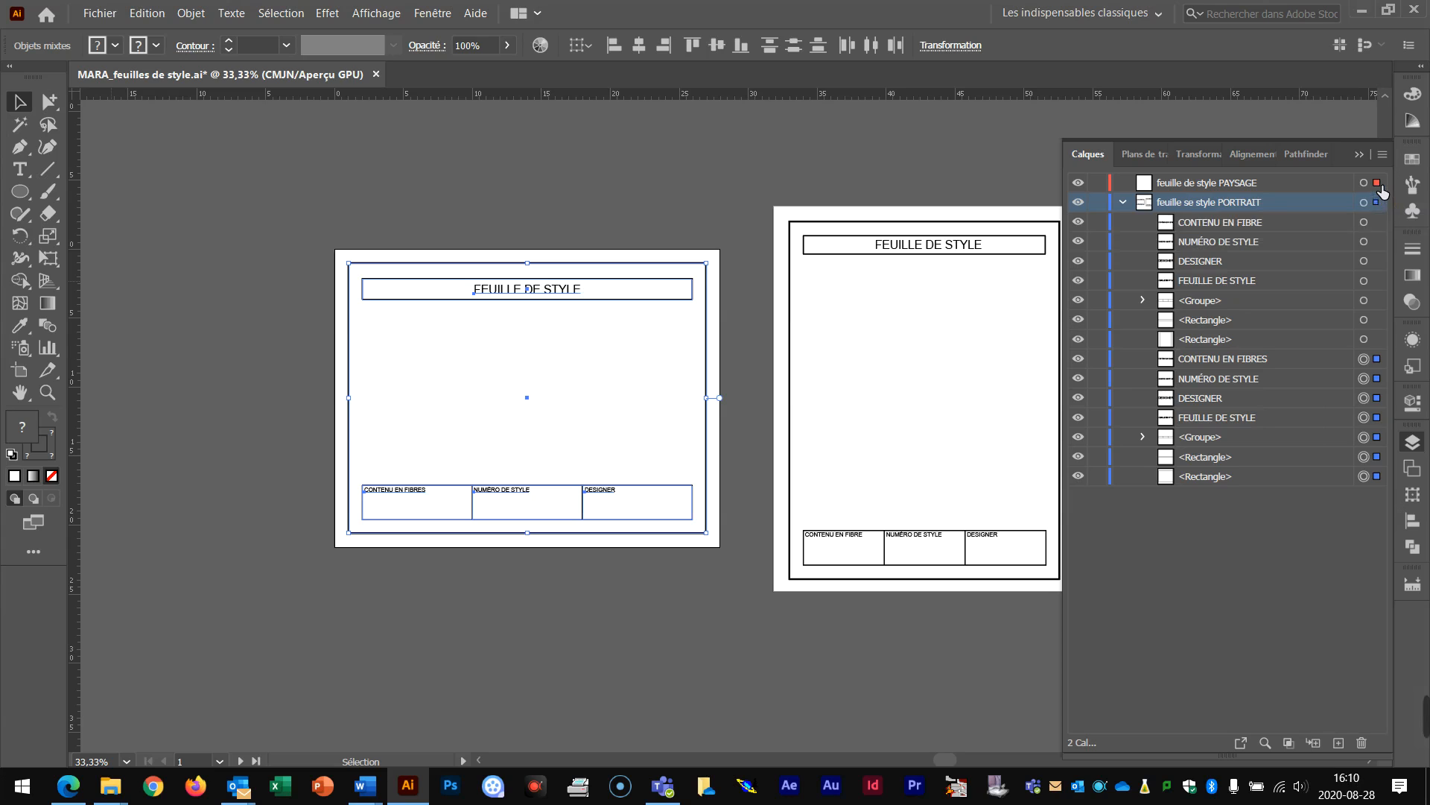
{"action": "left_click_drag", "start_coordinate": [1383, 192], "coordinate": [1383, 191]}
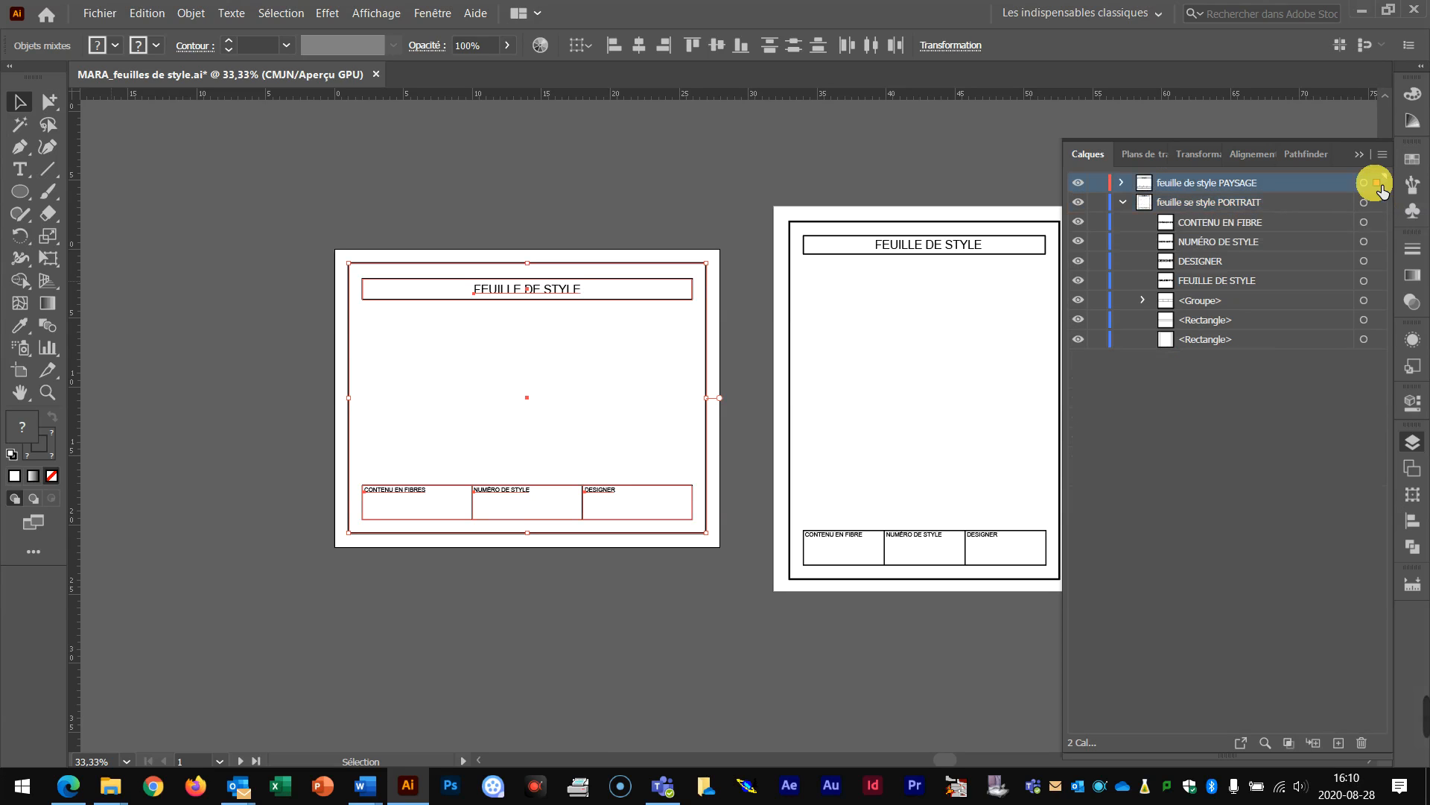
{"action": "left_click", "coordinate": [1122, 184]}
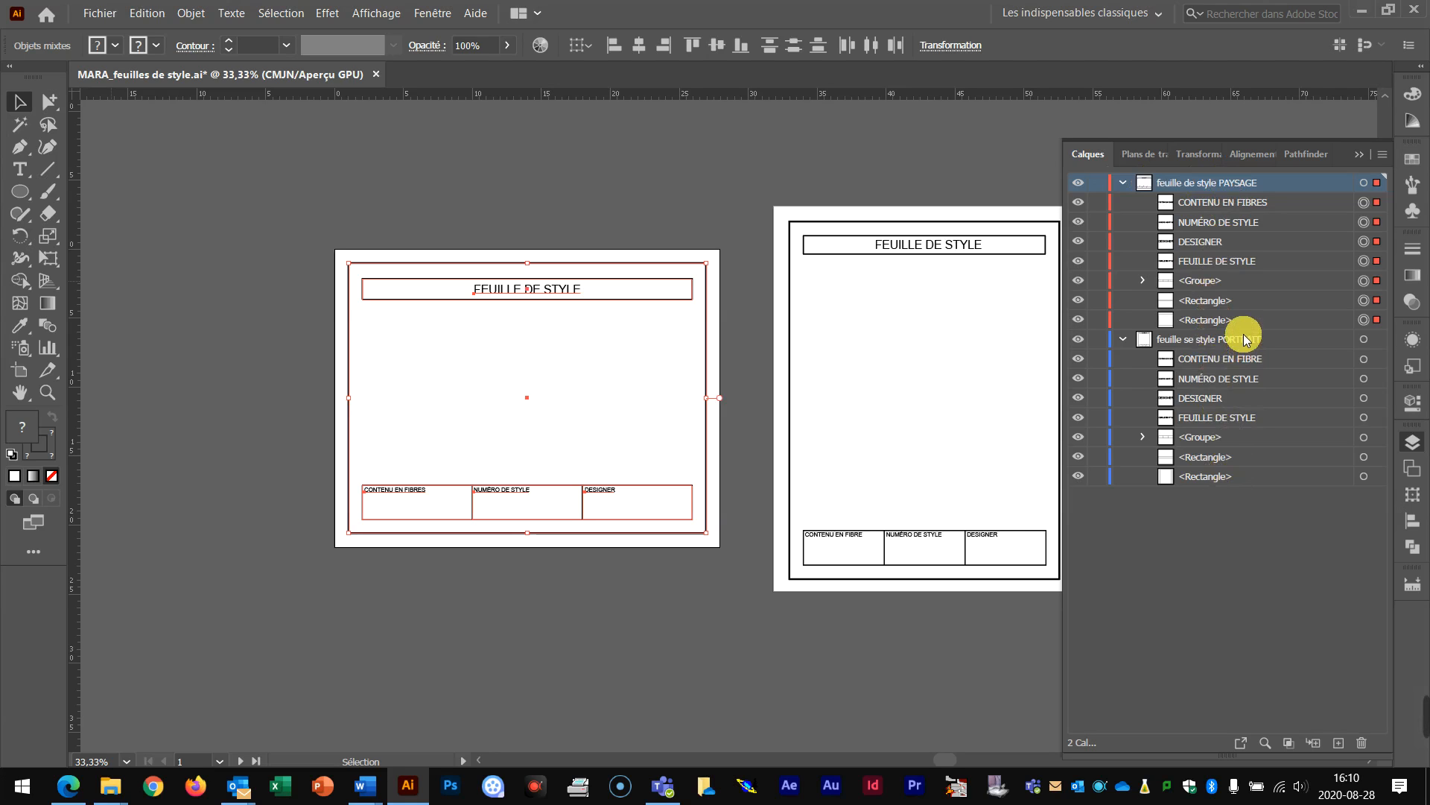
- Group the landscape sheet's FEUILLE DE STYLE title text with its surrounding rectangle and expand the group in the layer list
{"action": "left_click_drag", "start_coordinate": [632, 164], "coordinate": [642, 182]}
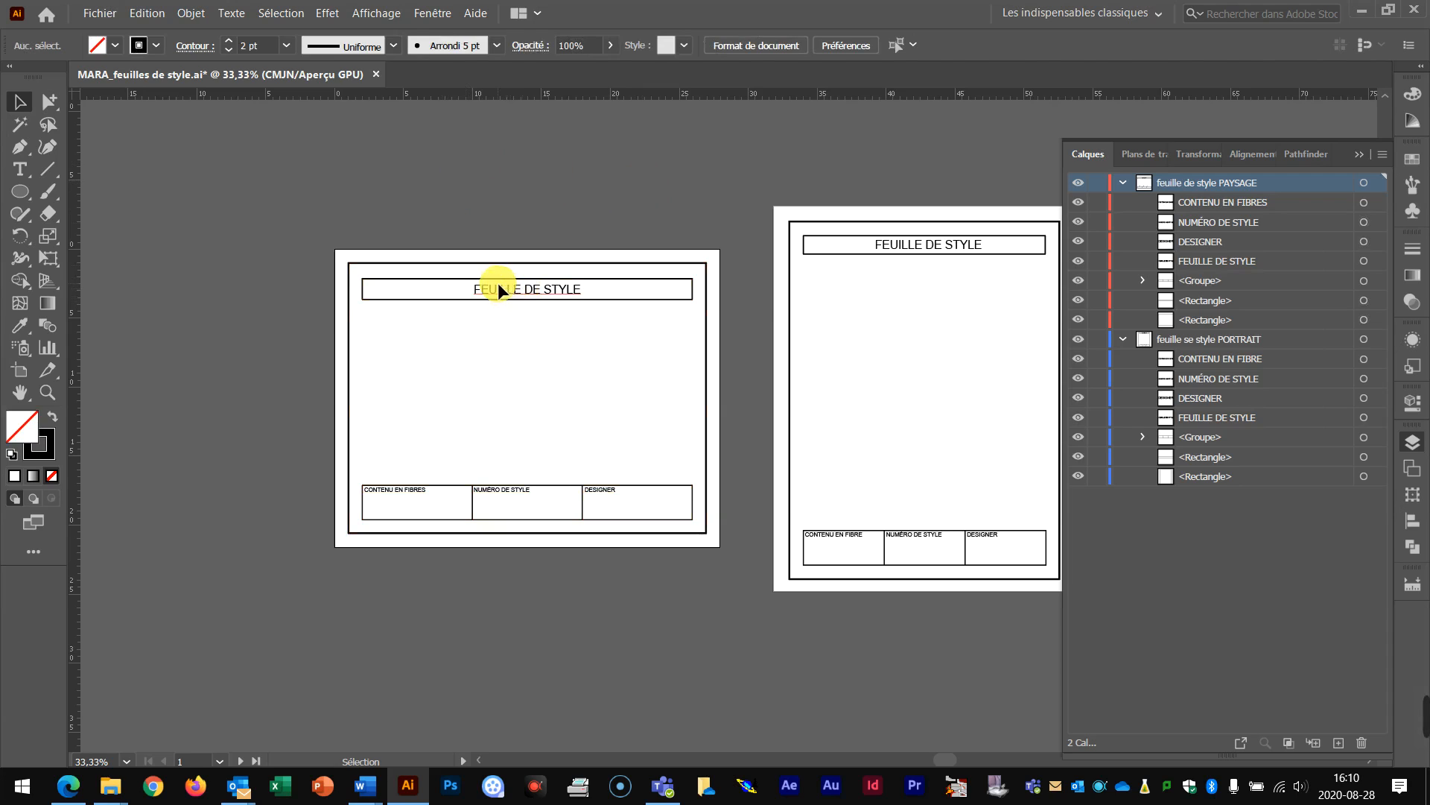
{"action": "left_click", "coordinate": [526, 295]}
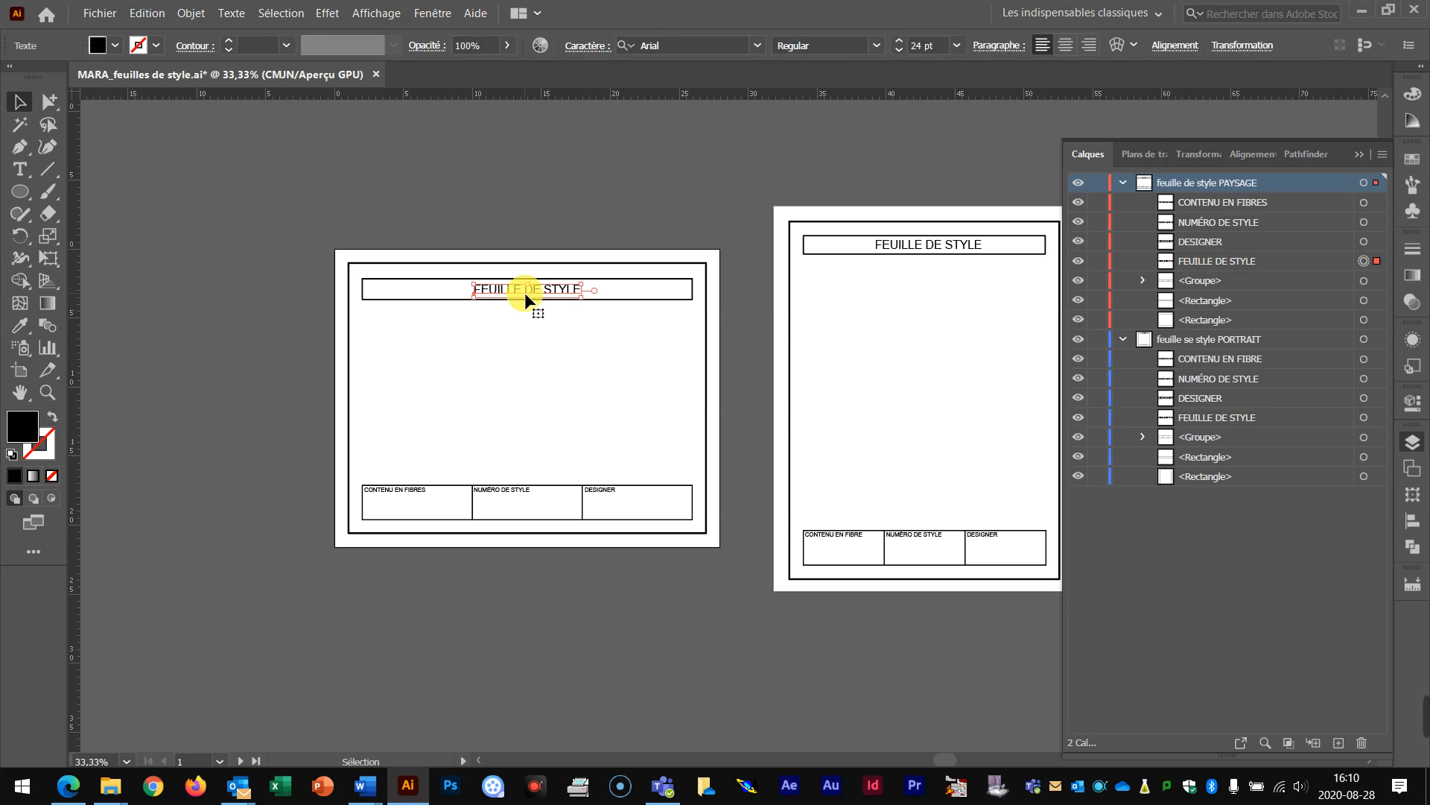
{"action": "left_click", "coordinate": [459, 286], "text": "shift"}
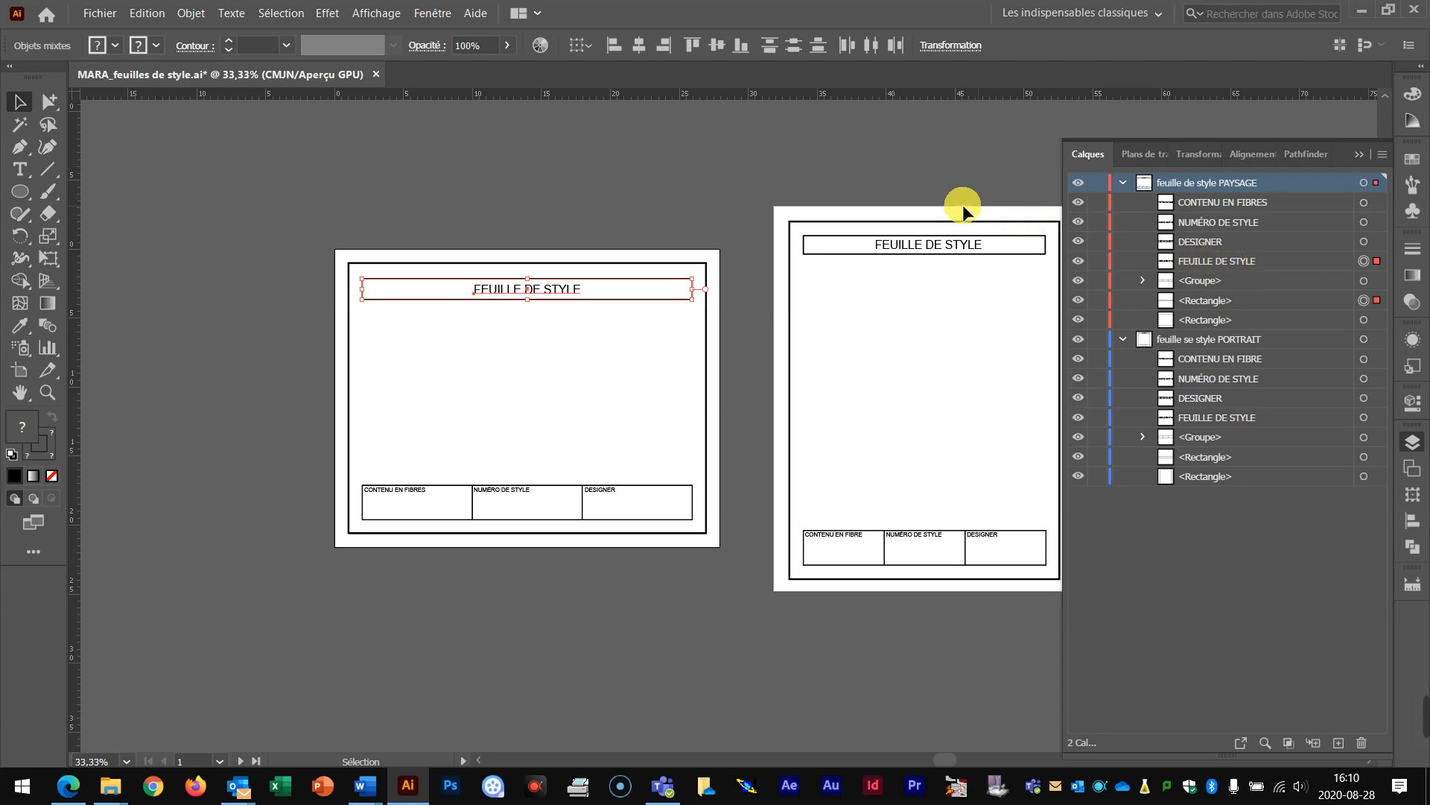
{"action": "left_click", "coordinate": [191, 13]}
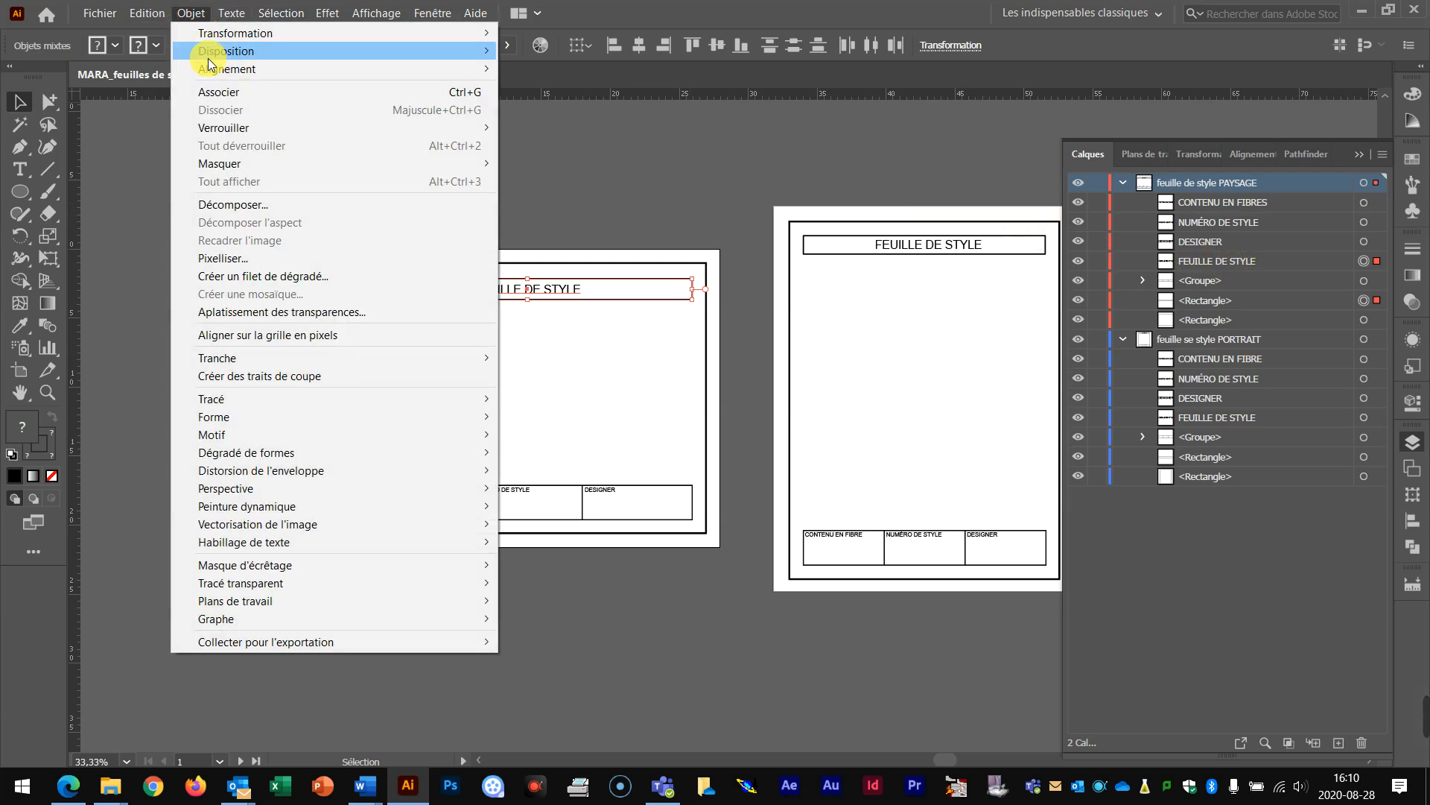
{"action": "left_click", "coordinate": [483, 95]}
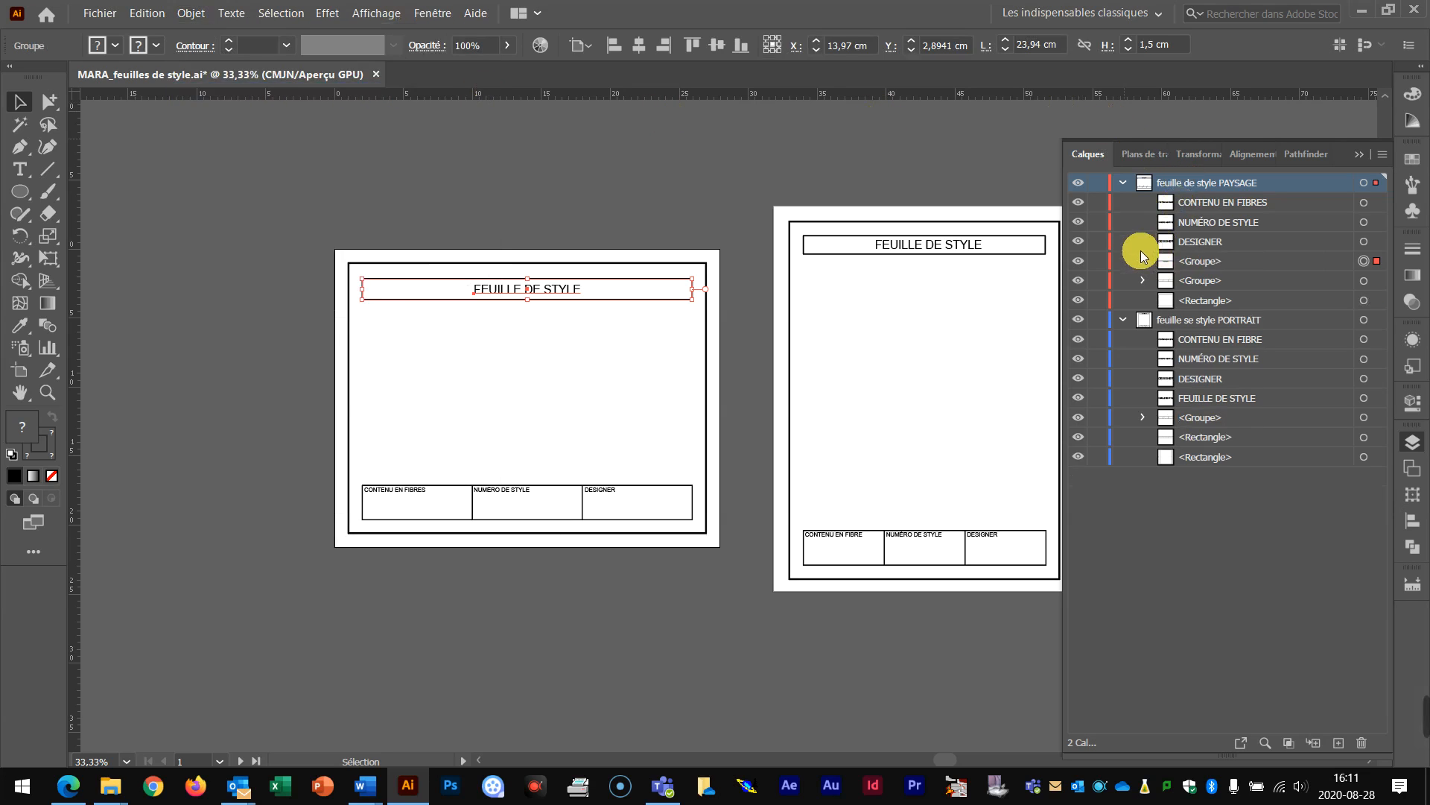
{"action": "left_click", "coordinate": [1144, 261]}
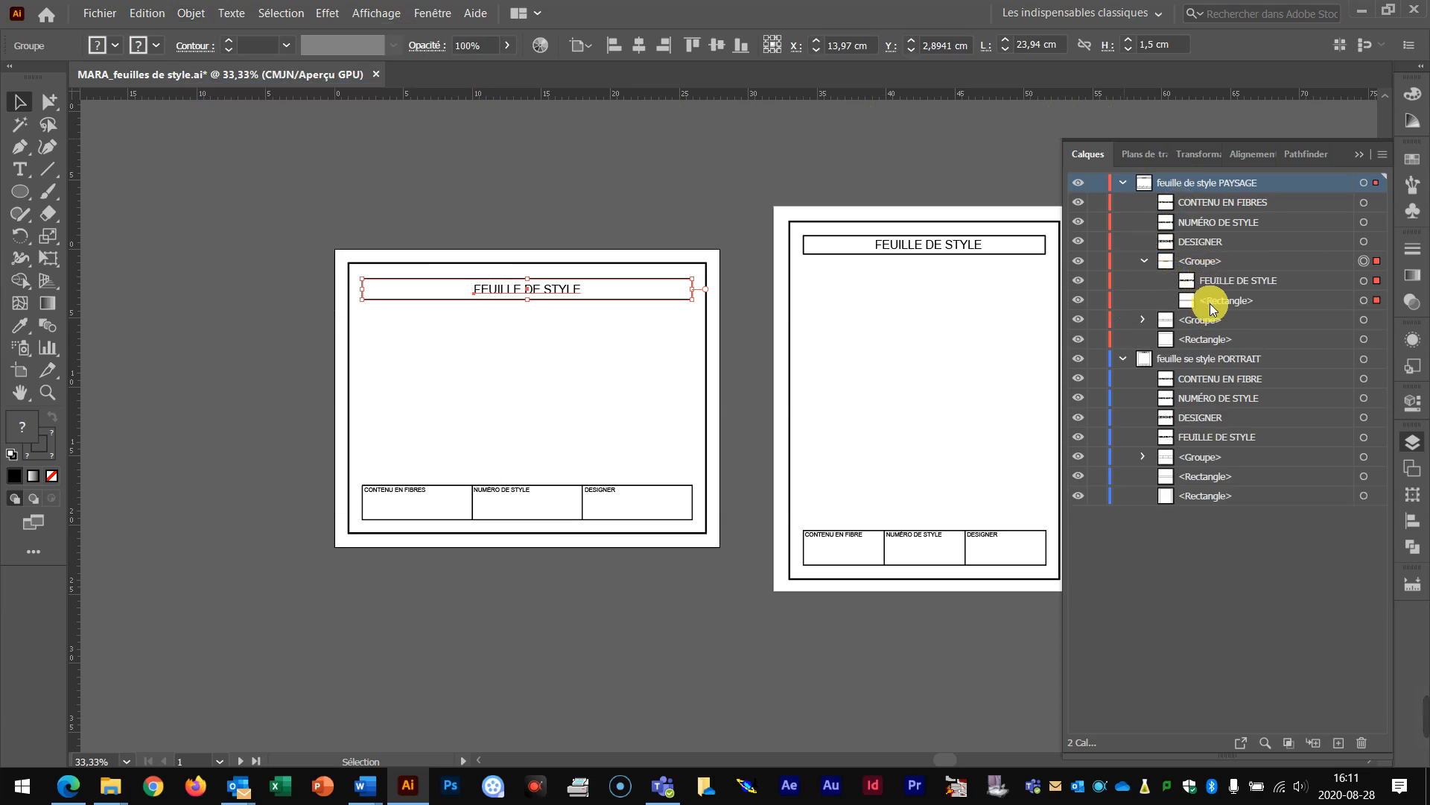
- Check that the landscape sheet's title and rectangle select as one group, inspect its contents in the layer list, and leave it collapsed
{"action": "left_click", "coordinate": [1143, 260]}
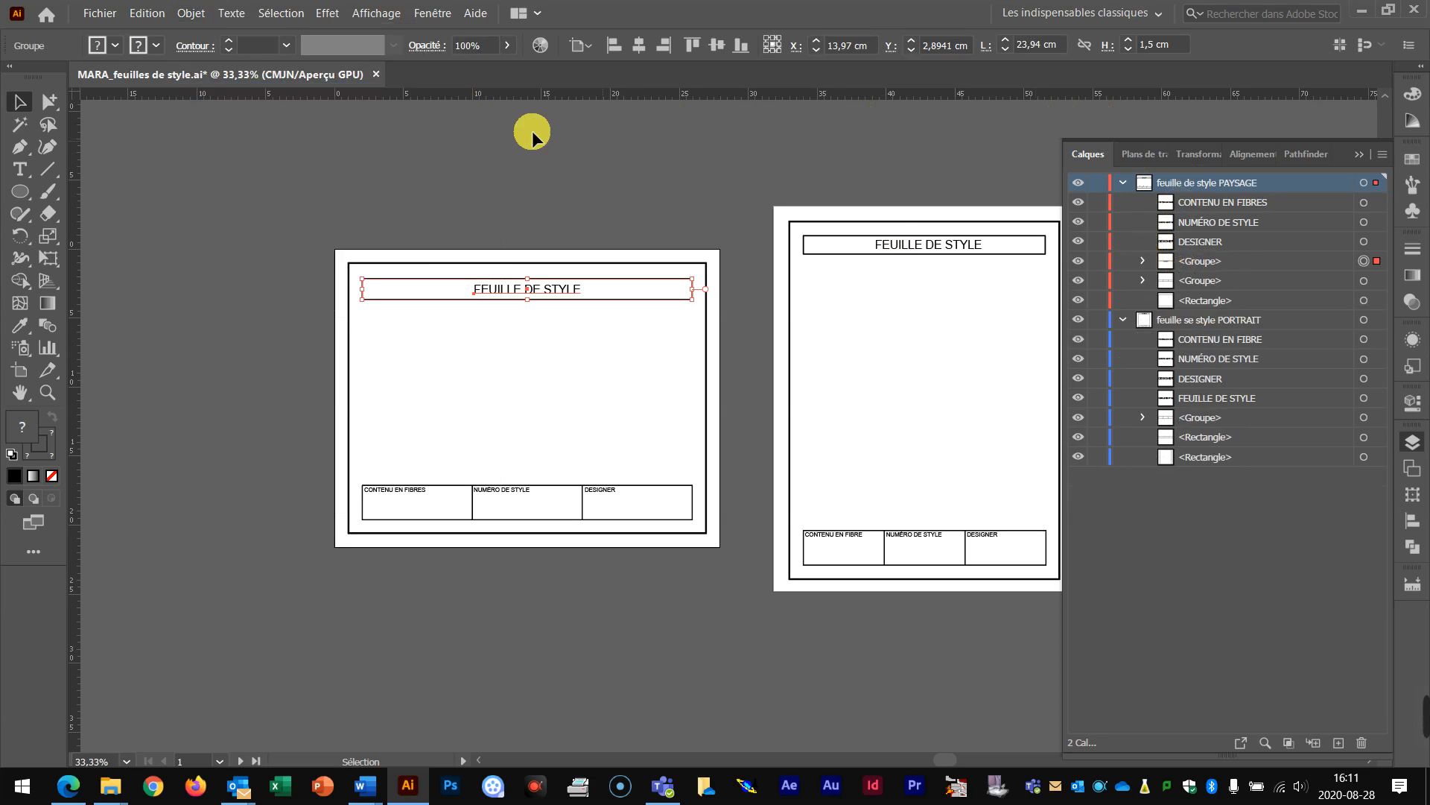
{"action": "left_click", "coordinate": [601, 159]}
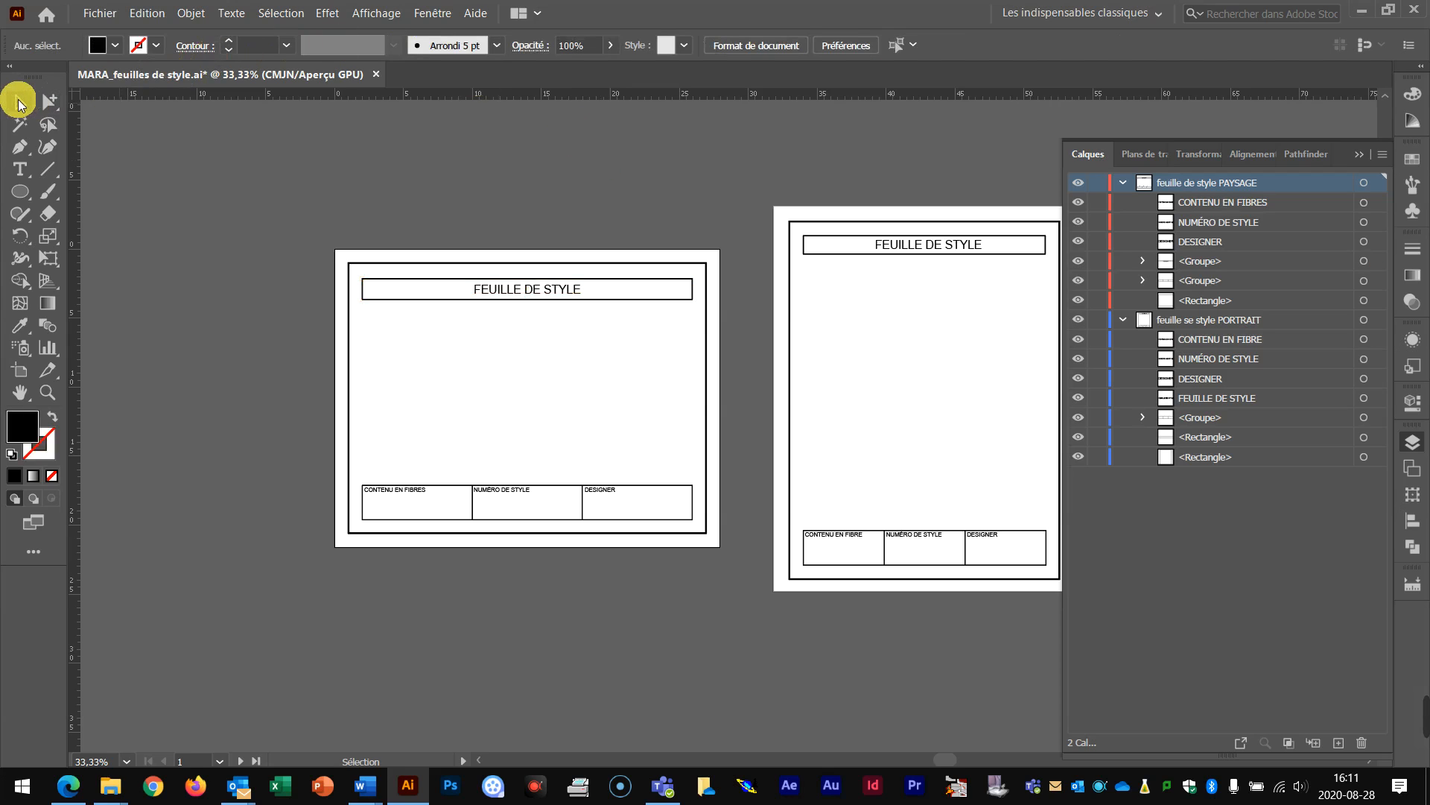
{"action": "left_click", "coordinate": [523, 291]}
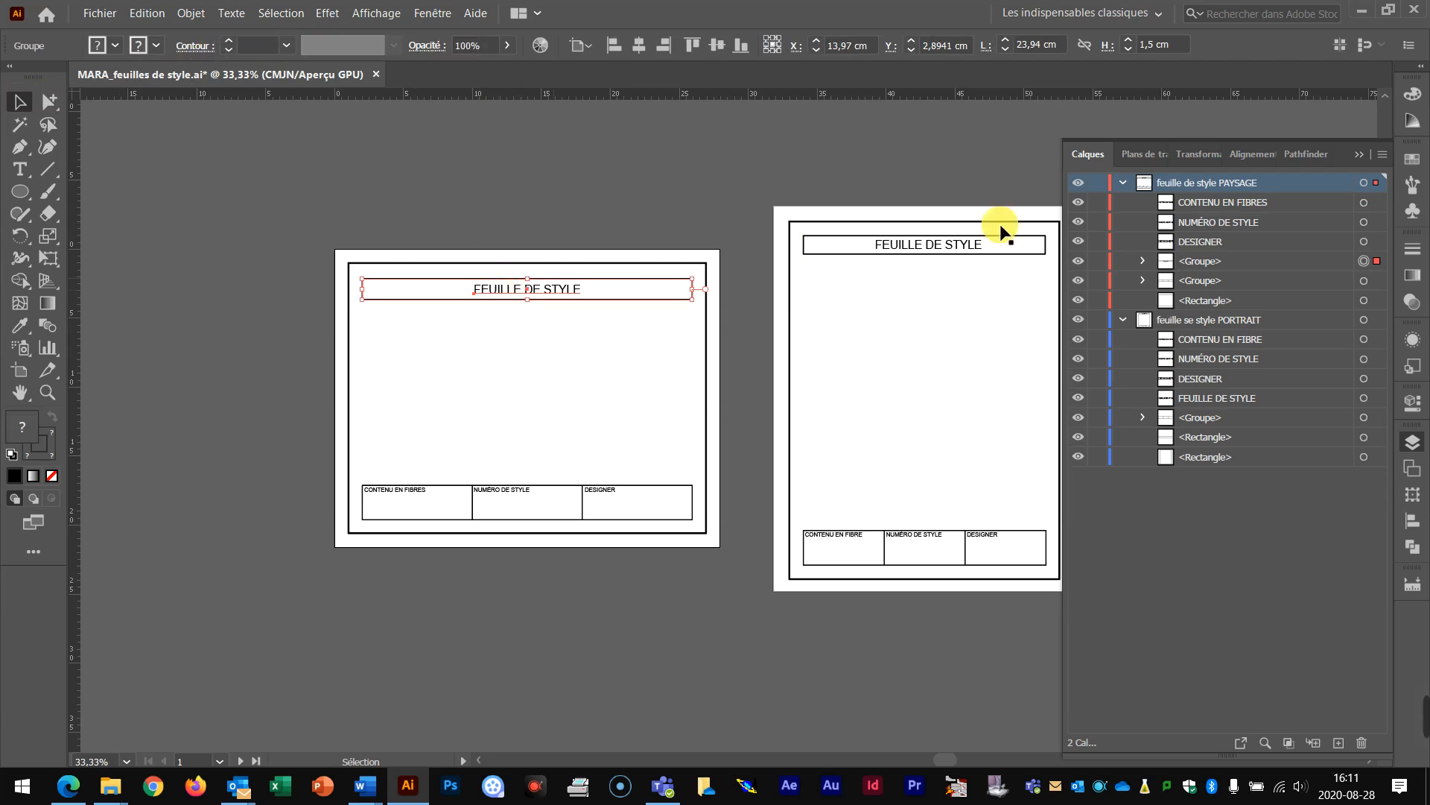
{"action": "left_click", "coordinate": [1143, 261]}
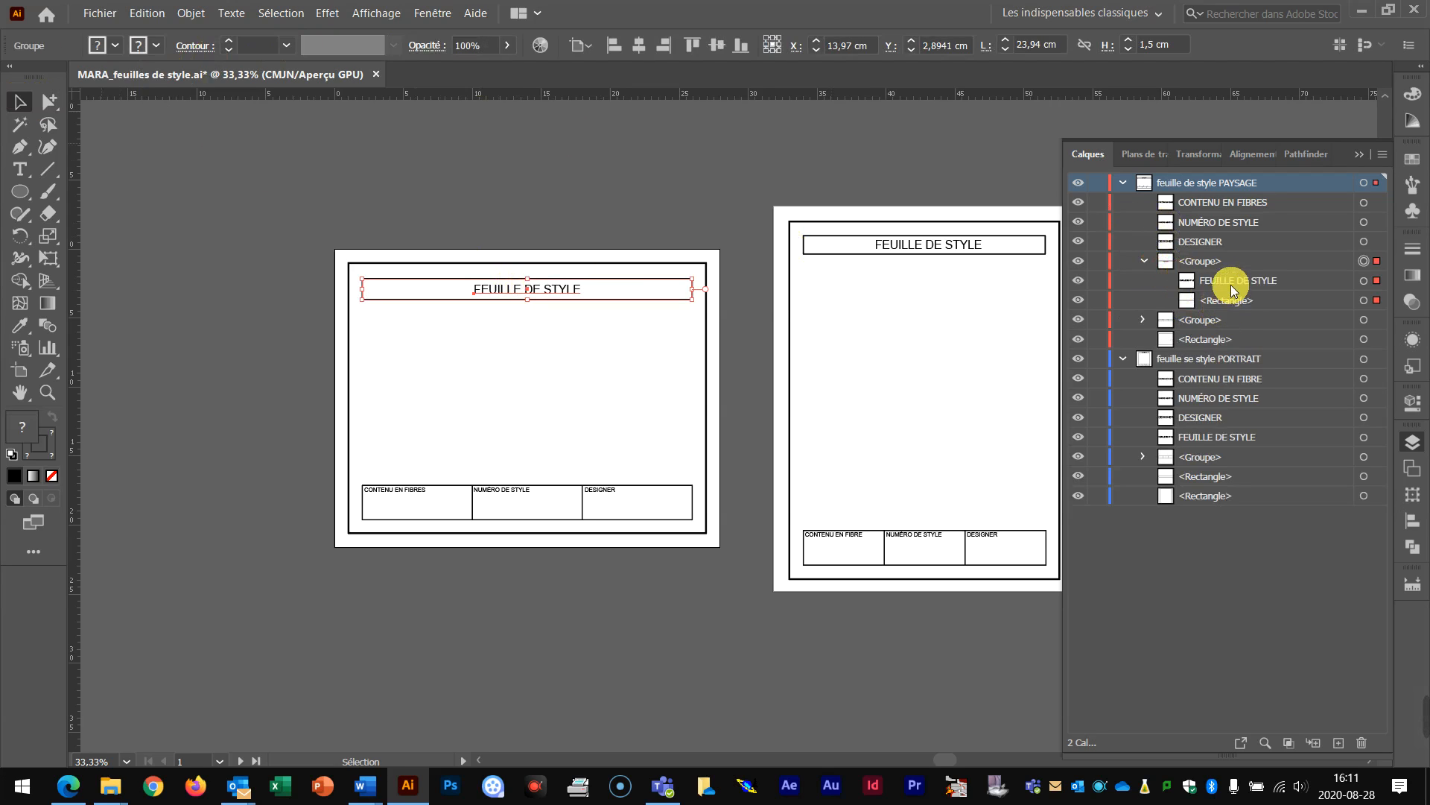
{"action": "left_click", "coordinate": [1144, 261]}
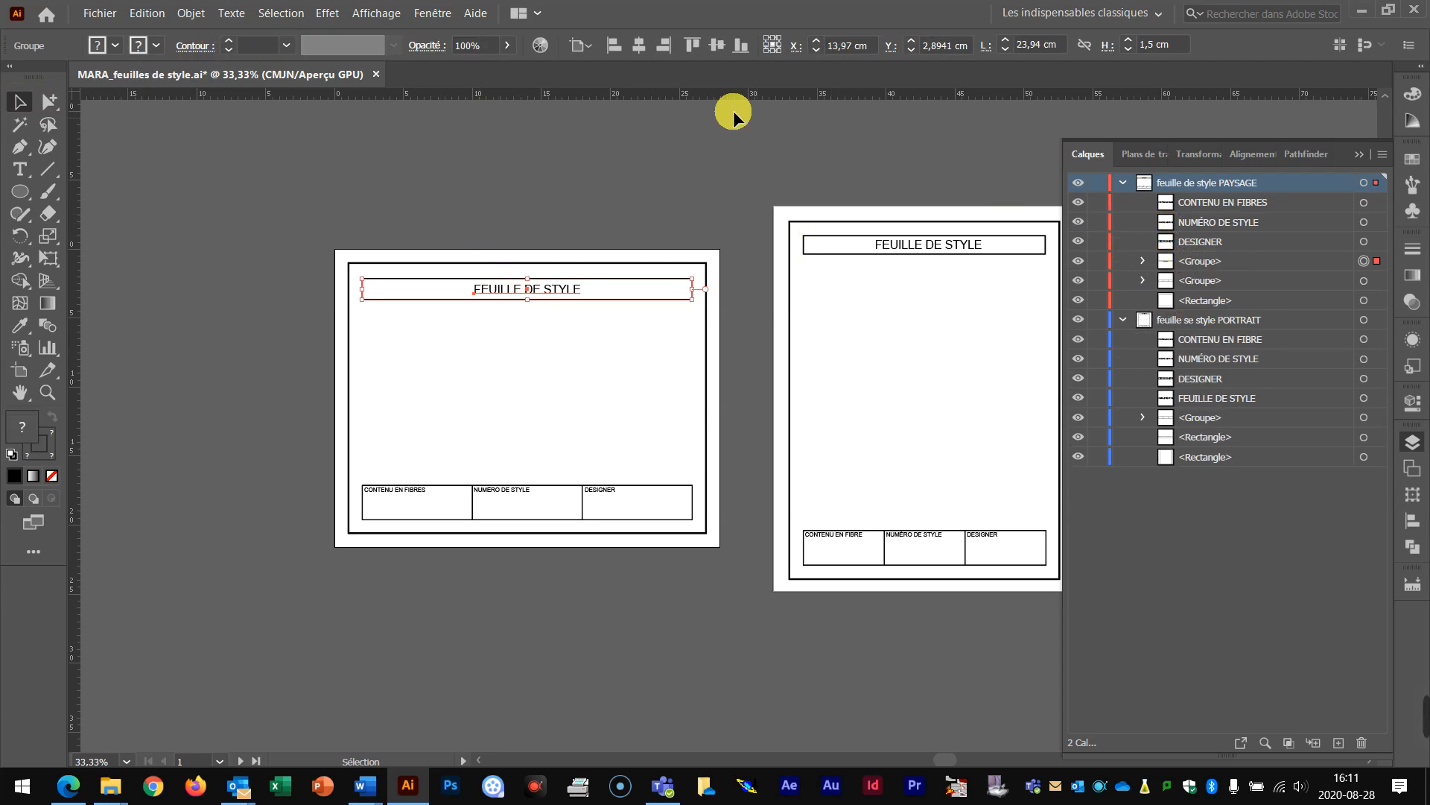
{"action": "left_click", "coordinate": [512, 382]}
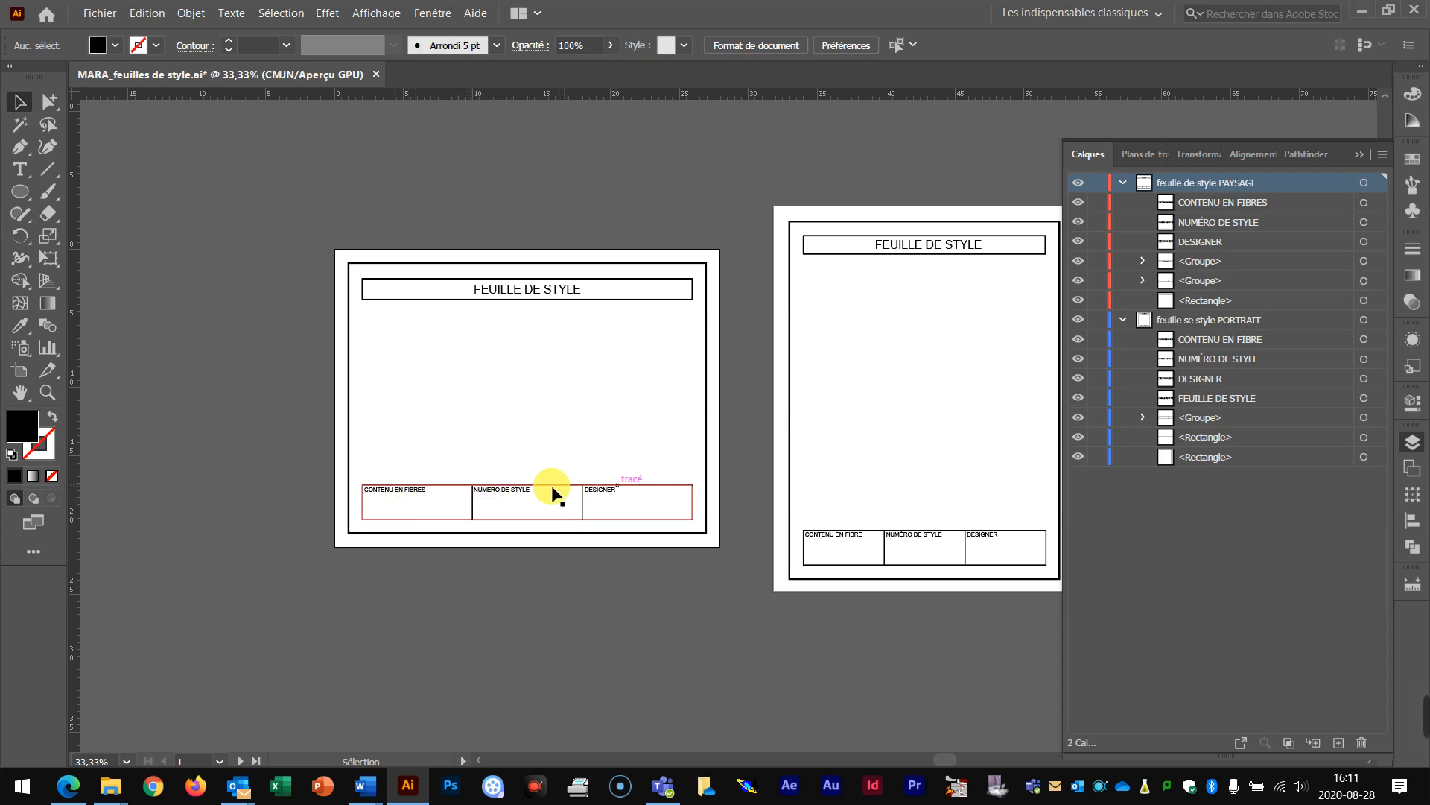
{"action": "left_click", "coordinate": [419, 497]}
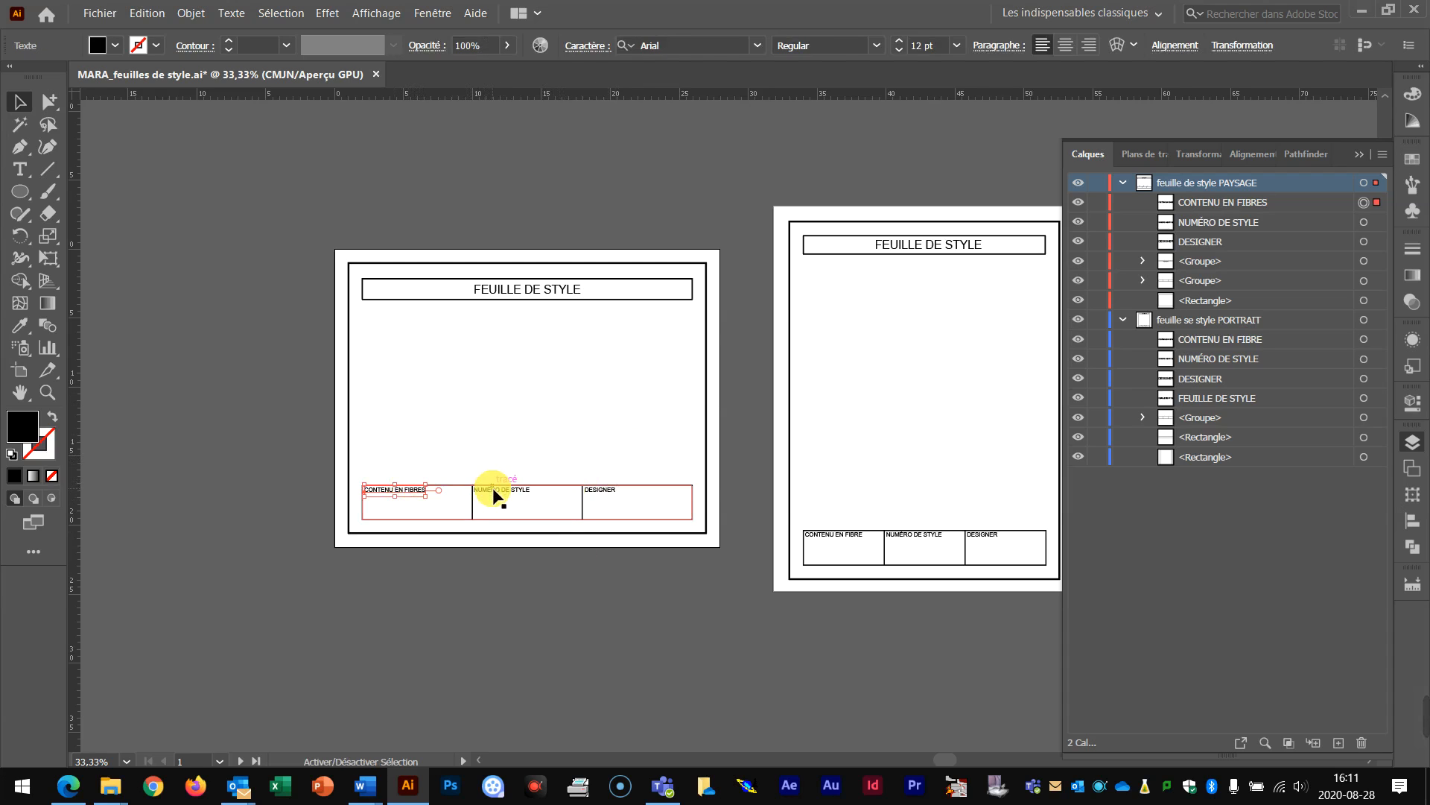
{"action": "left_click", "coordinate": [596, 496], "text": "shift"}
{"action": "left_click", "coordinate": [594, 492], "text": "shift"}
{"action": "left_click", "coordinate": [503, 495], "text": "shift"}
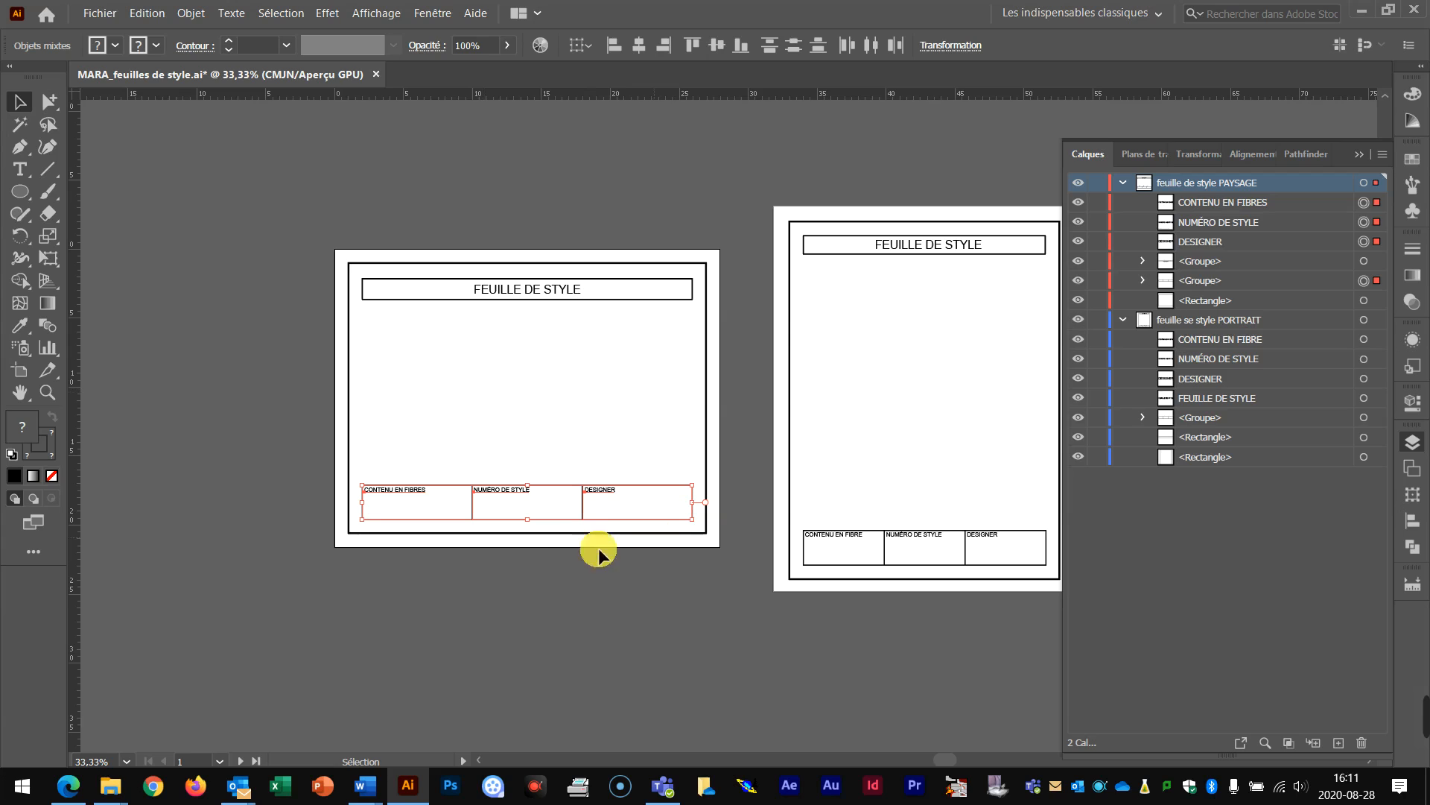
{"action": "left_click", "coordinate": [1145, 258]}
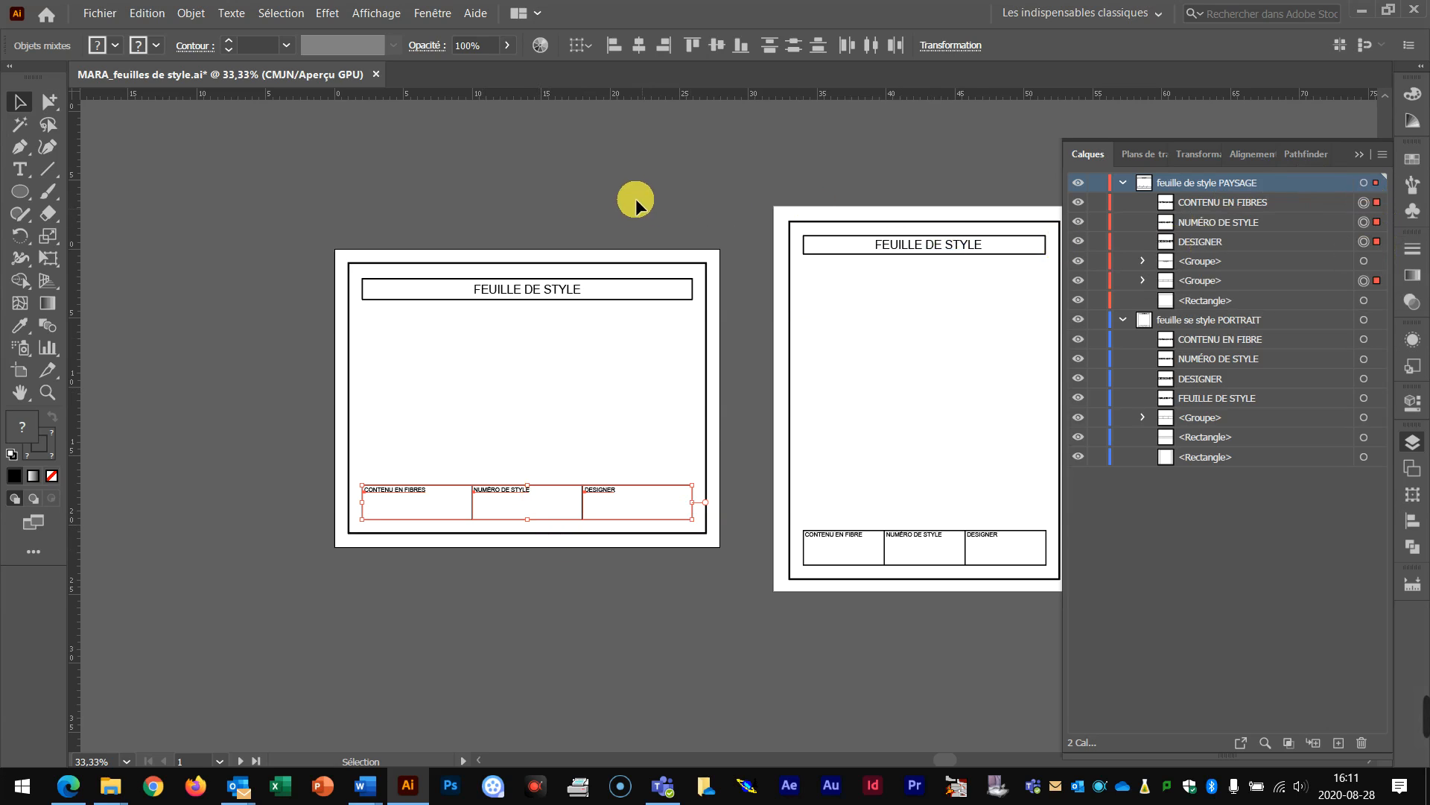
{"action": "left_click", "coordinate": [627, 152]}
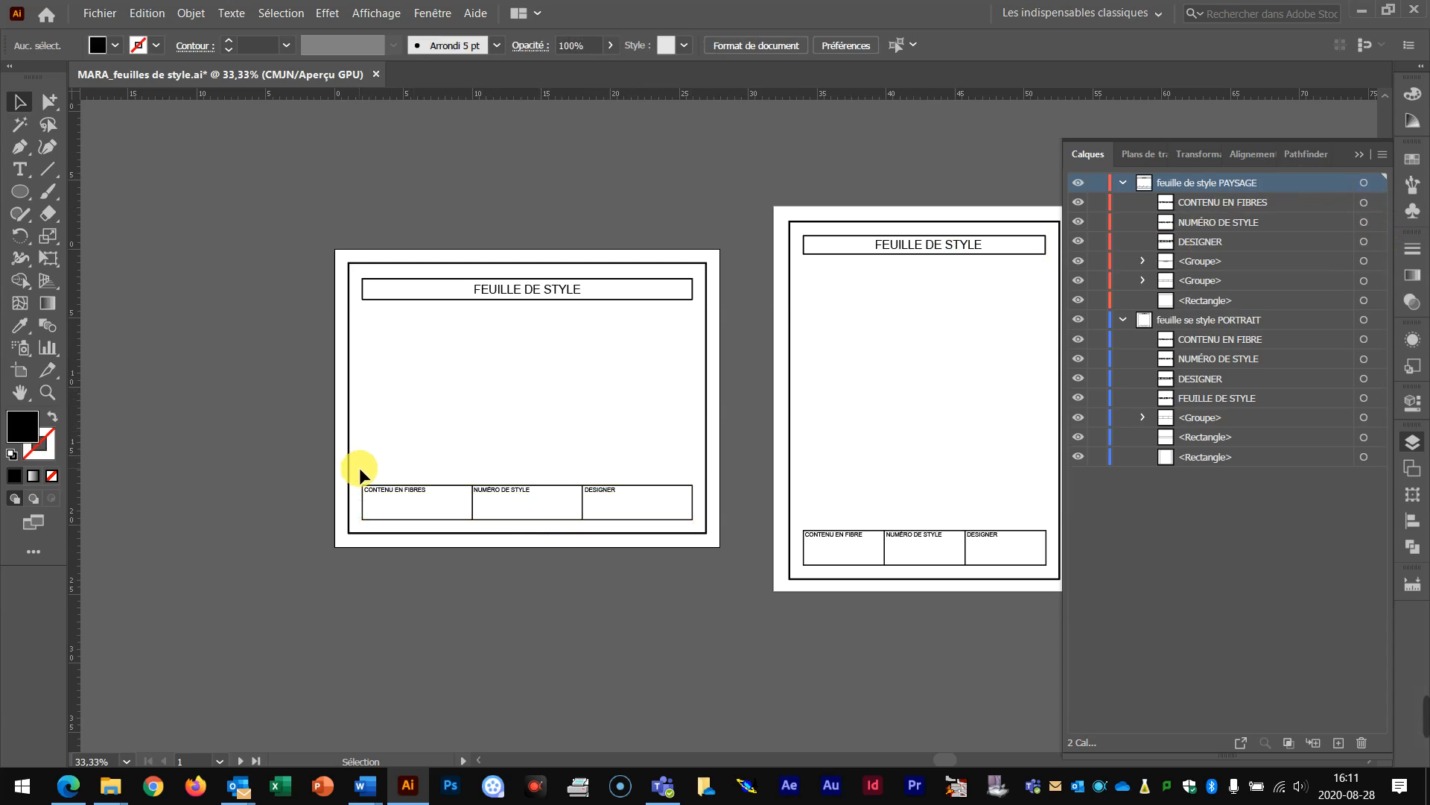
- Group the landscape sheet's CONTENU EN FIBRES, NUMÉRO DE STYLE and DESIGNER labels with the three-cell box around them
{"action": "left_click_drag", "start_coordinate": [360, 467], "coordinate": [700, 522]}
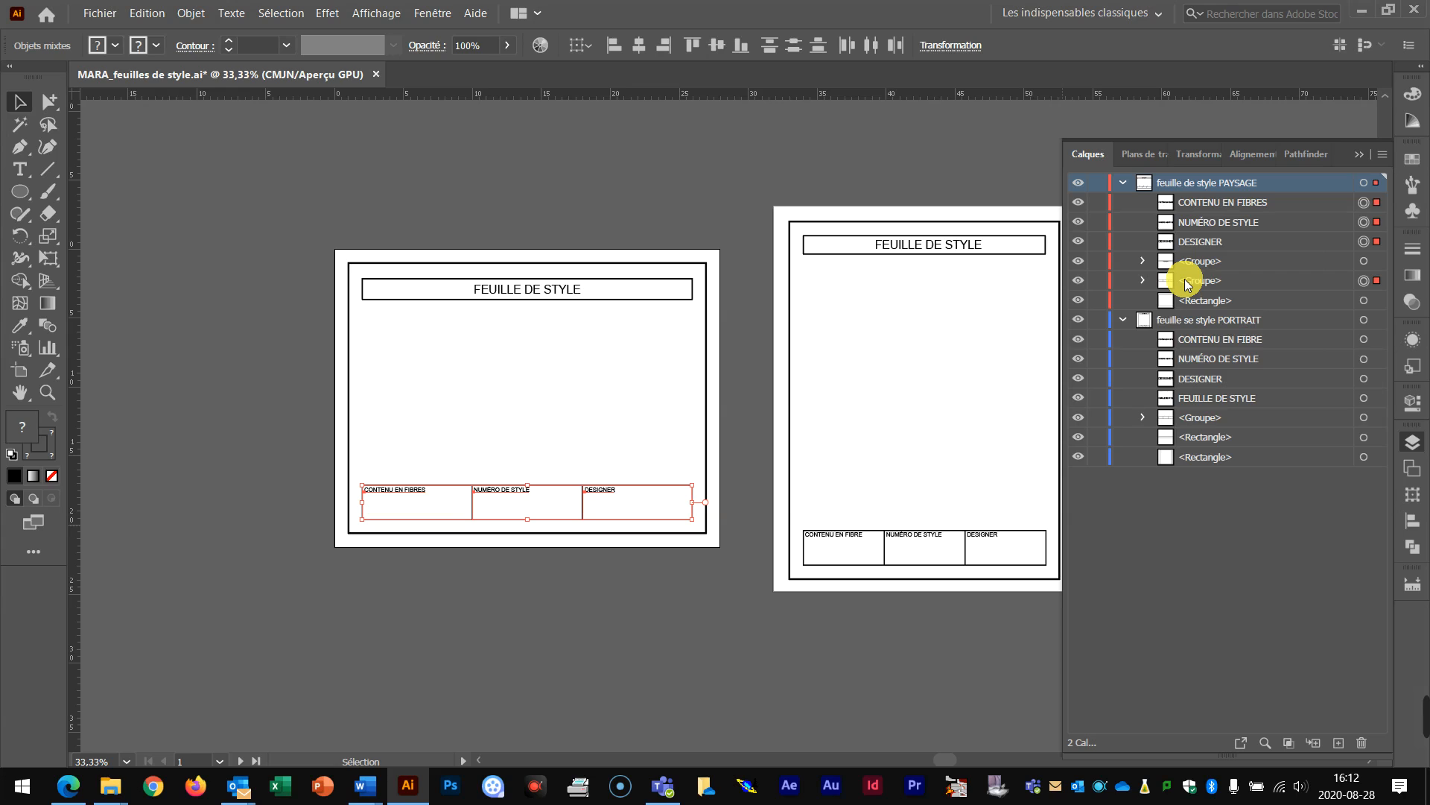
{"action": "key", "text": "ctrl+g"}
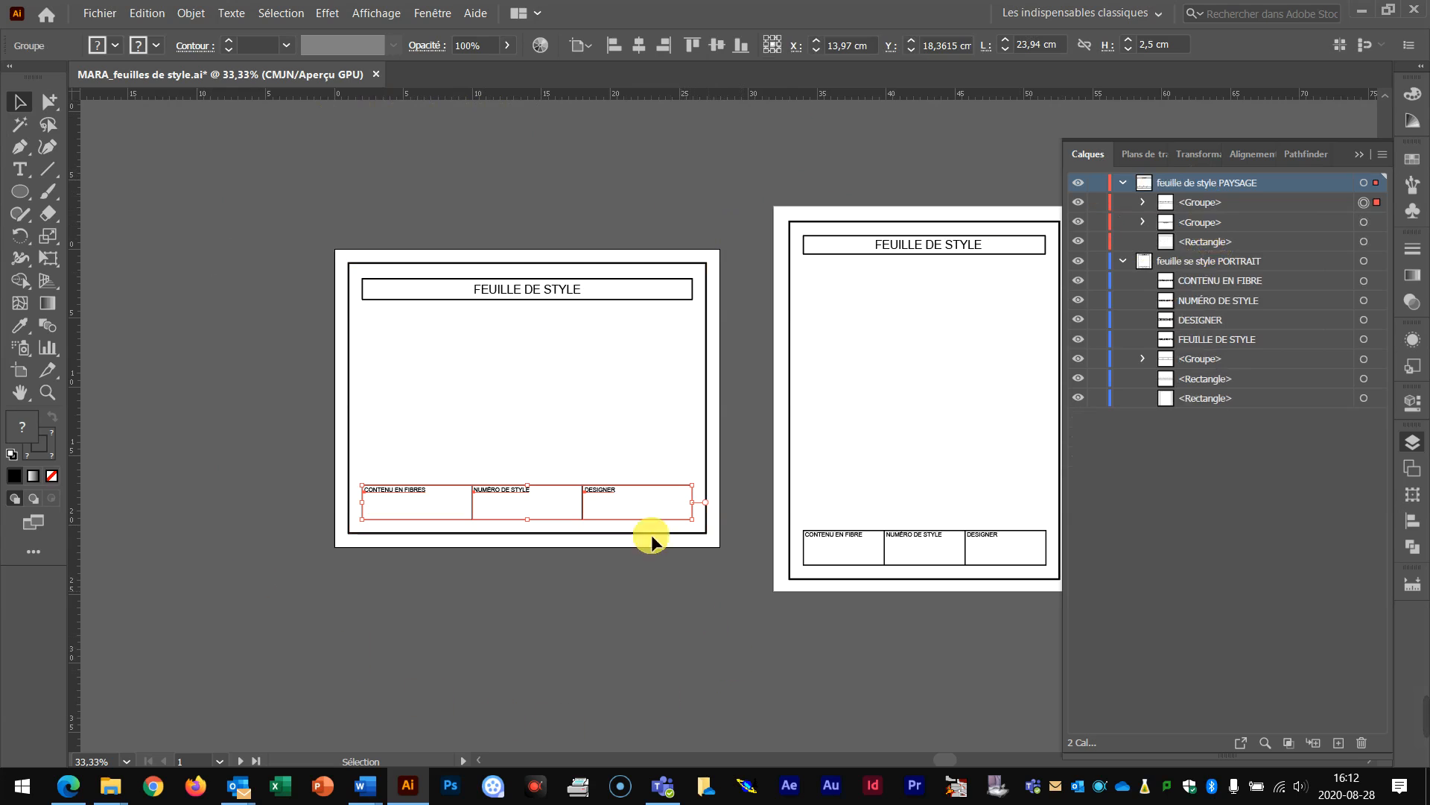
{"action": "left_click", "coordinate": [463, 164]}
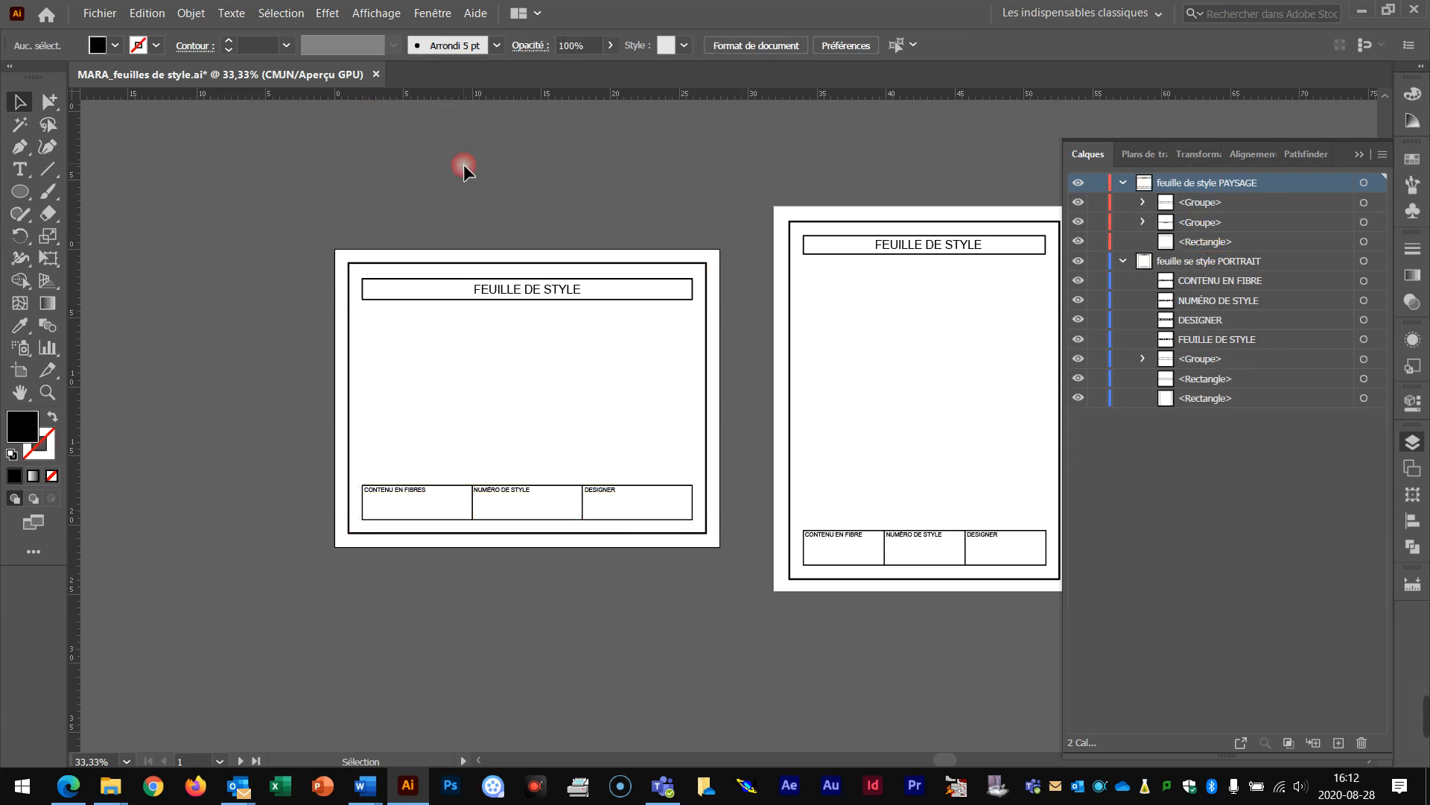
- Group the landscape sheet's outer frame, title group and bottom label group into one group and test selecting it as a whole
{"action": "left_click", "coordinate": [383, 267]}
{"action": "left_click", "coordinate": [553, 149]}
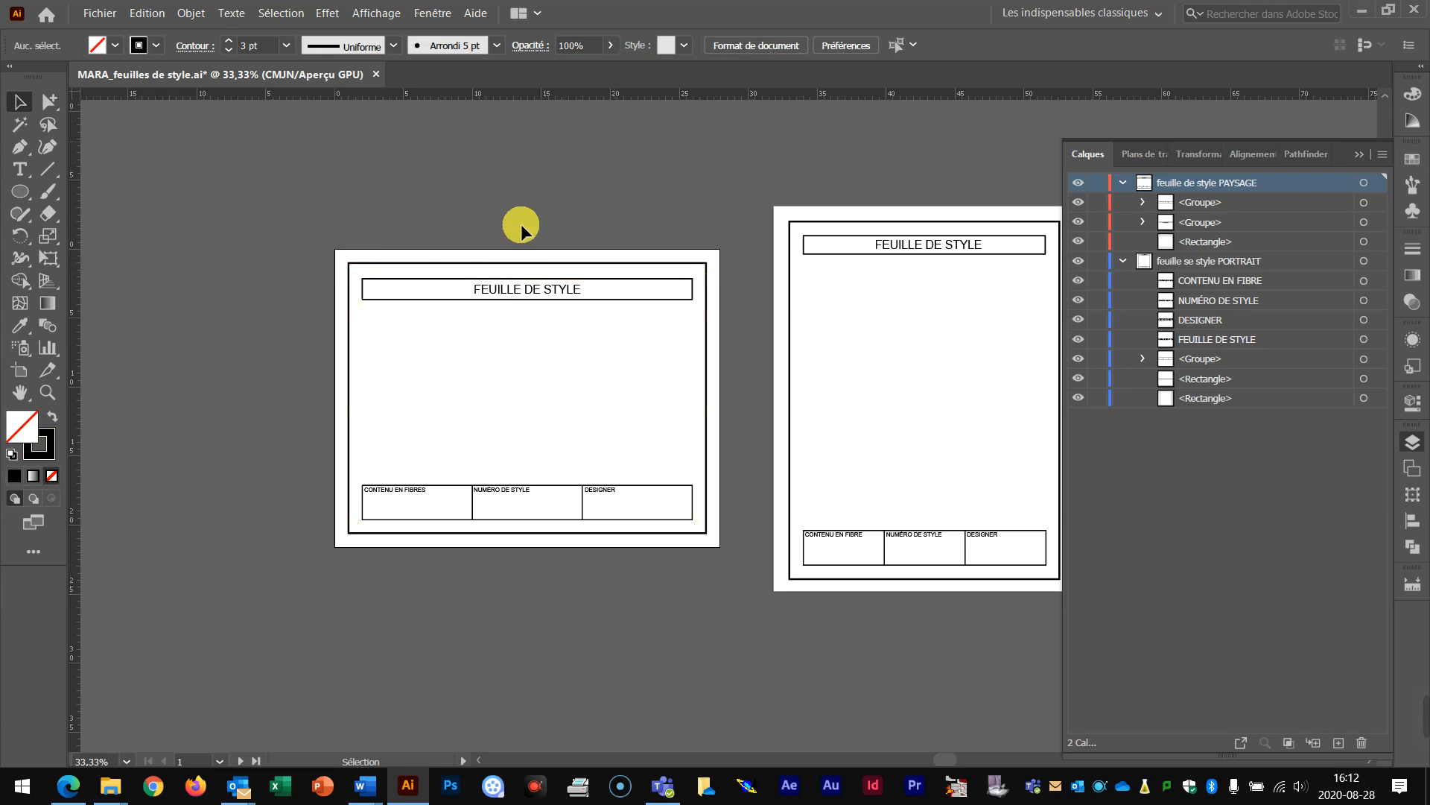
{"action": "left_click_drag", "start_coordinate": [289, 220], "coordinate": [736, 577]}
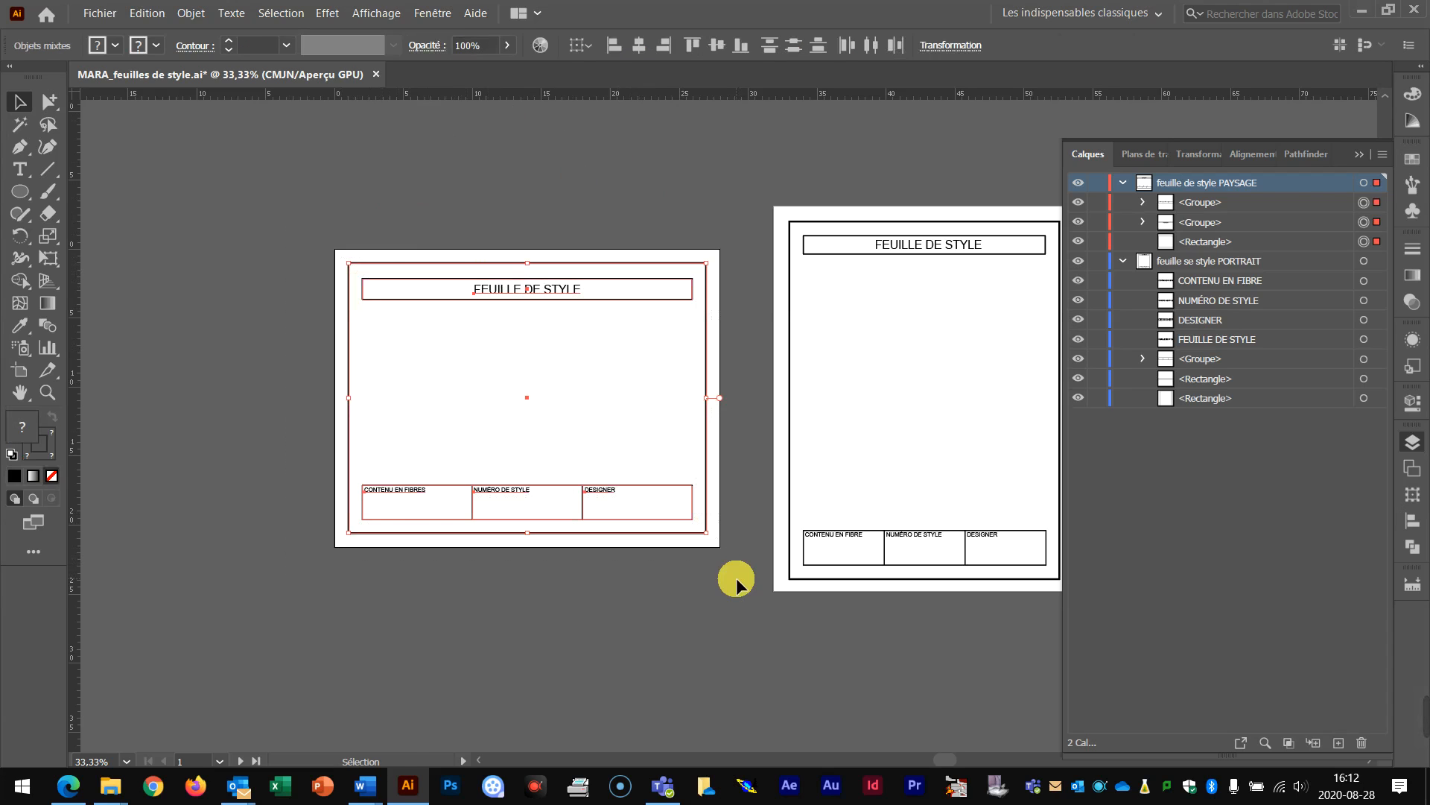
{"action": "key", "text": "ctrl+g"}
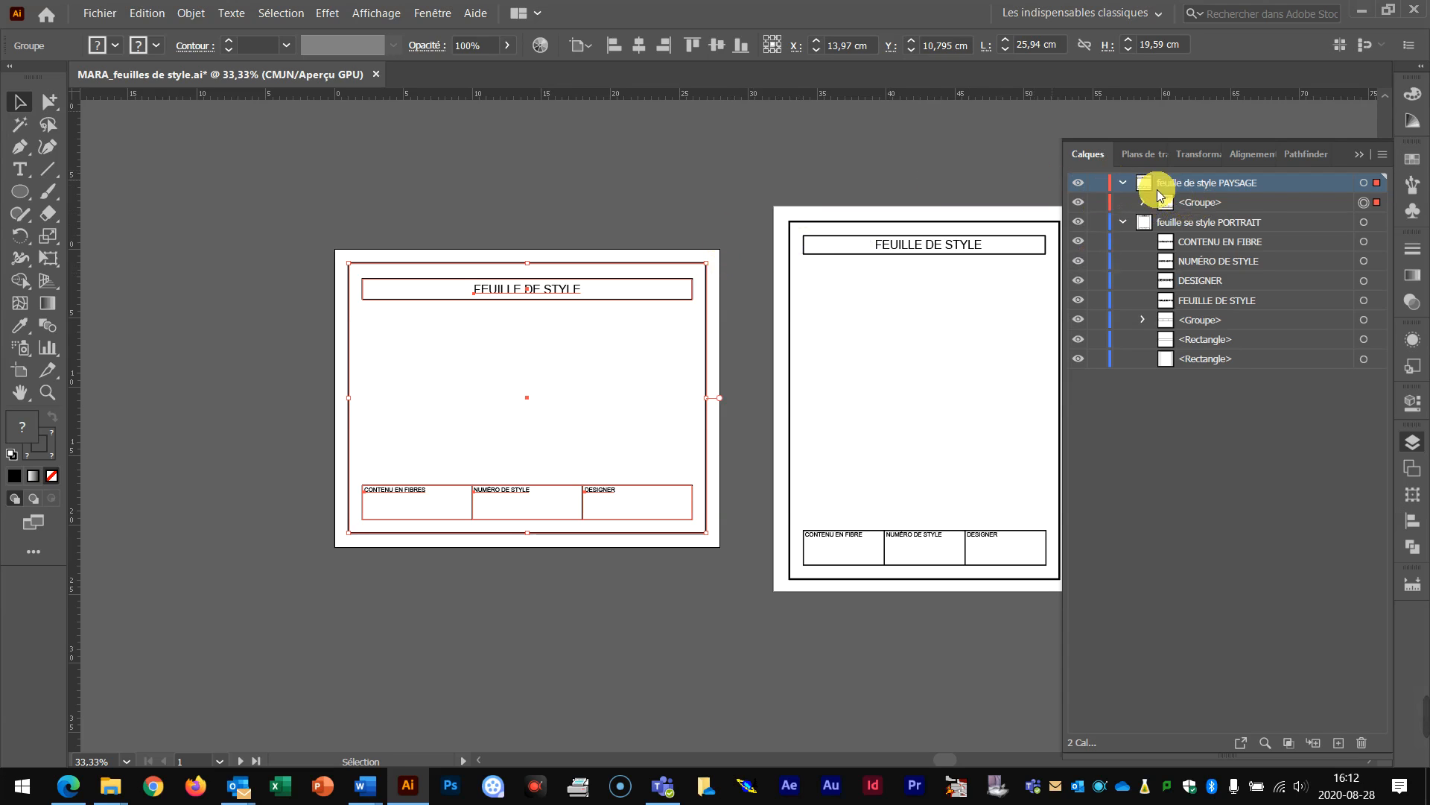
{"action": "left_click", "coordinate": [650, 205]}
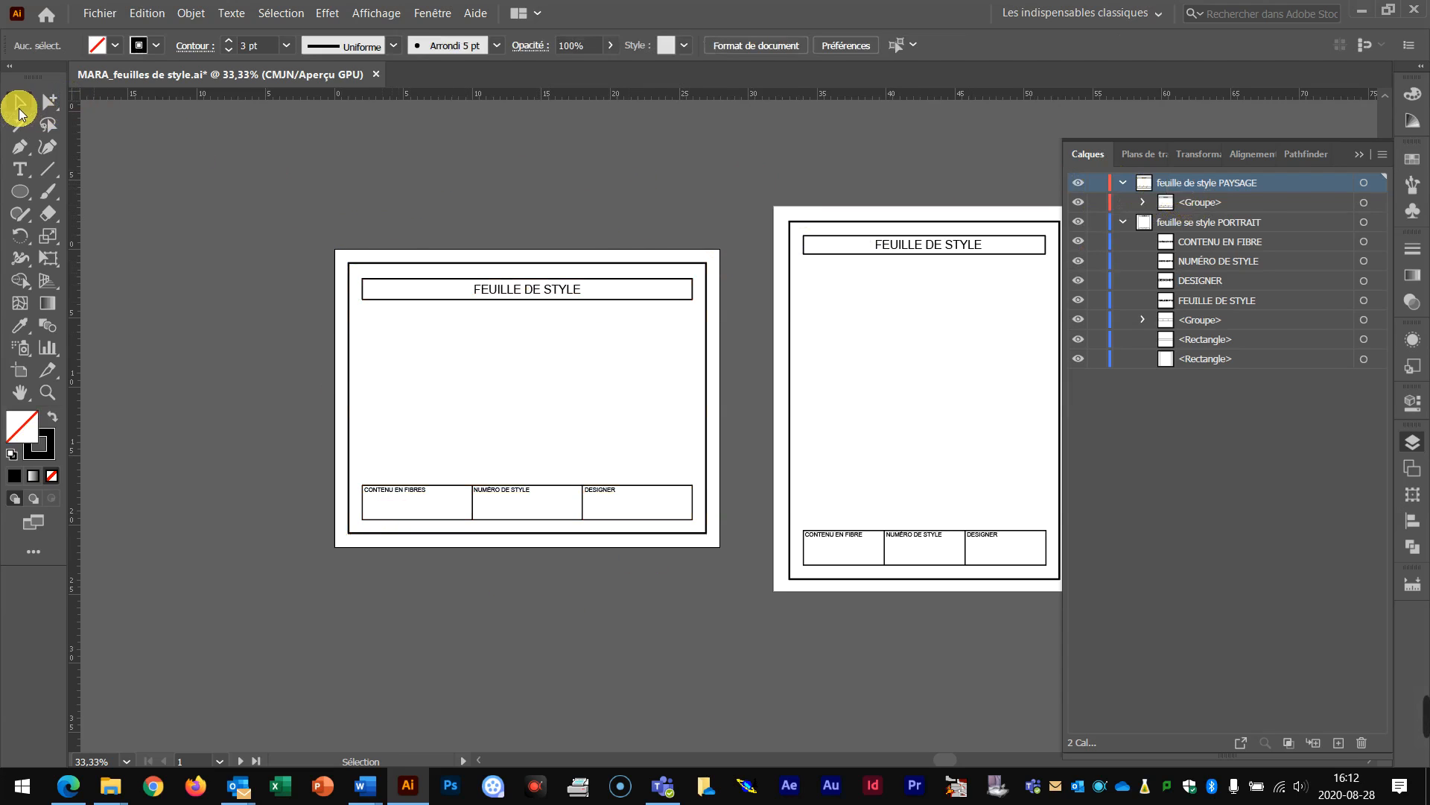
{"action": "left_click", "coordinate": [518, 287]}
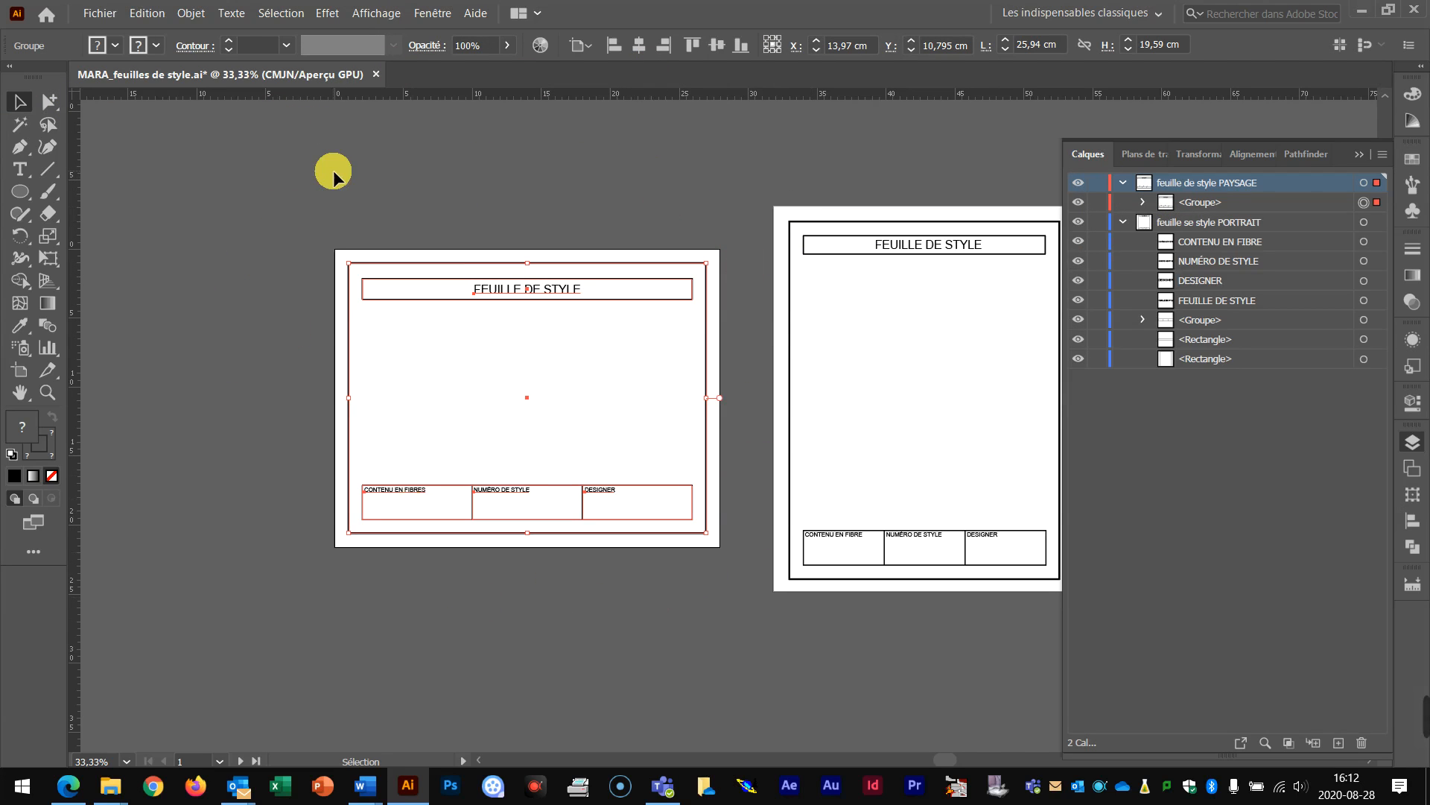
{"action": "left_click_drag", "start_coordinate": [535, 167], "coordinate": [393, 208]}
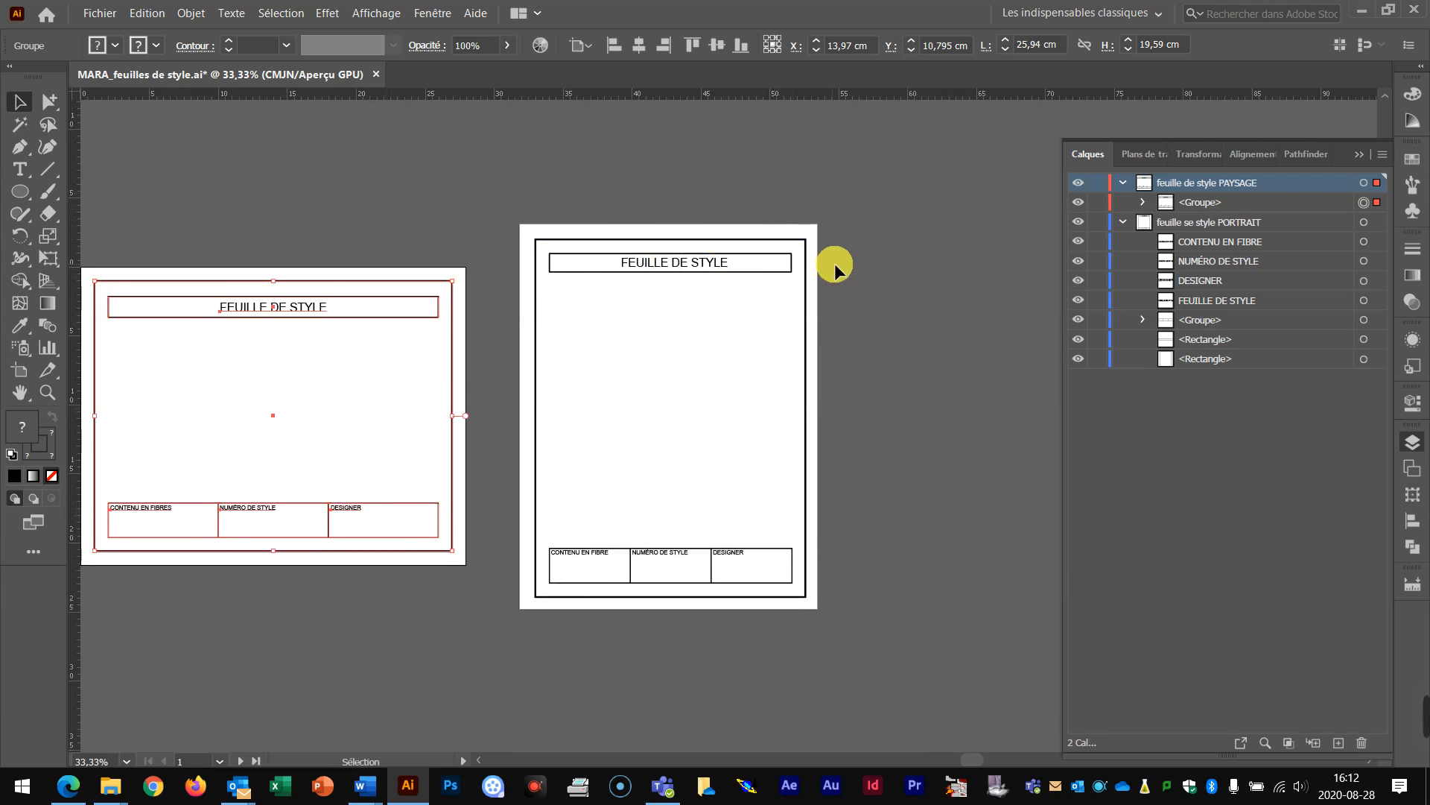
{"action": "left_click", "coordinate": [917, 266]}
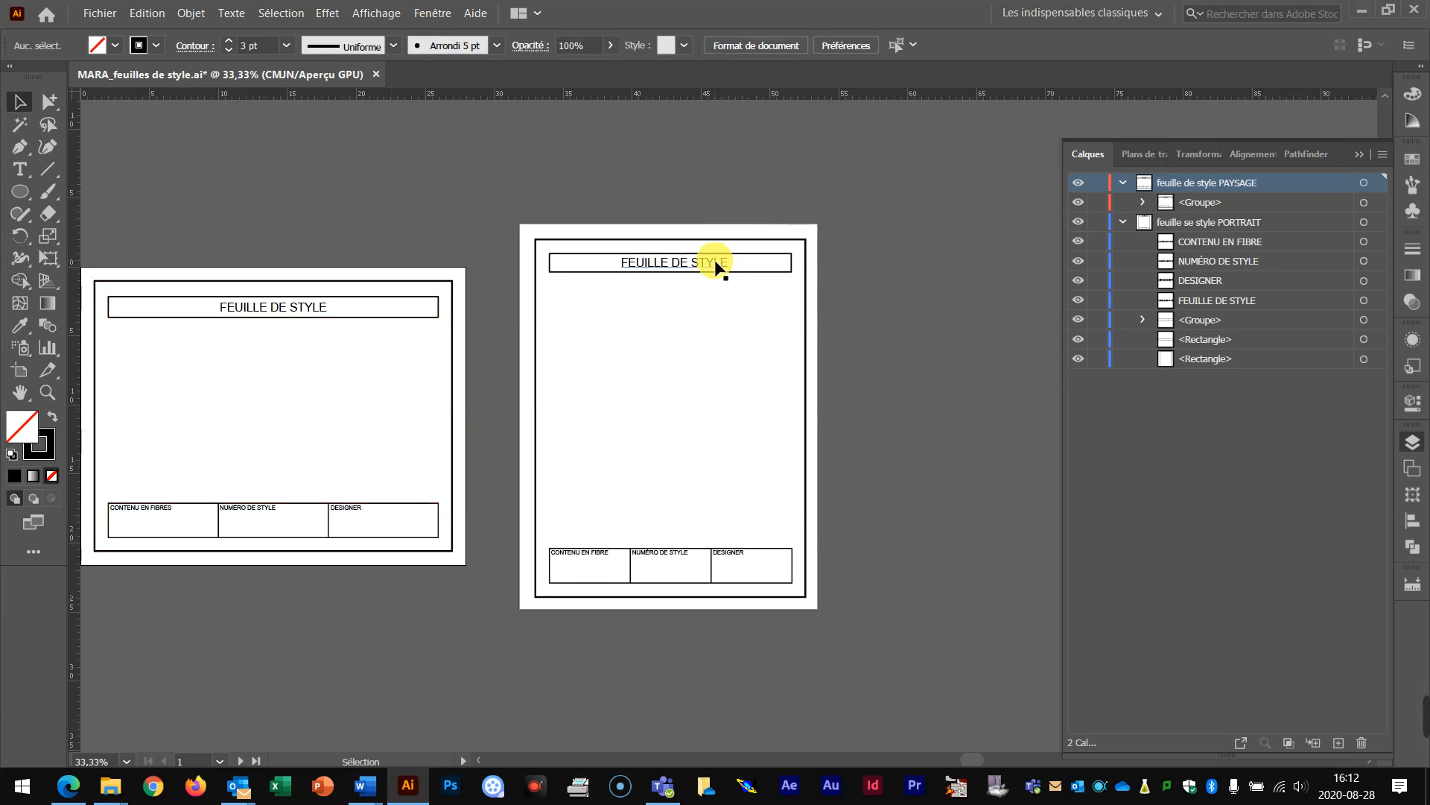